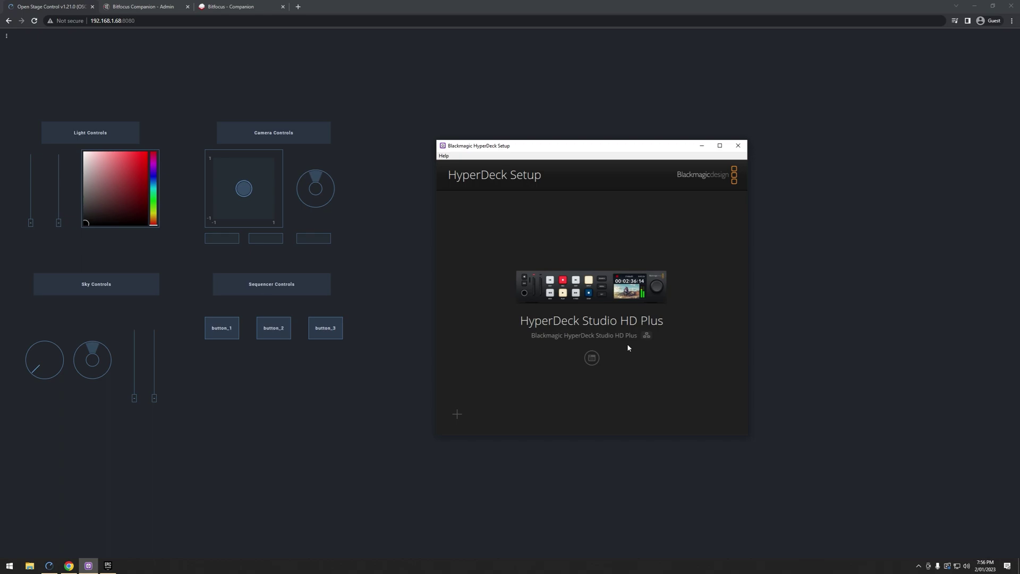
Review the HyperDeck Studio HD Plus's network and file settings, leave them without saving, and return to the browser.
click(591, 358)
scroll(619, 345, down, 3)
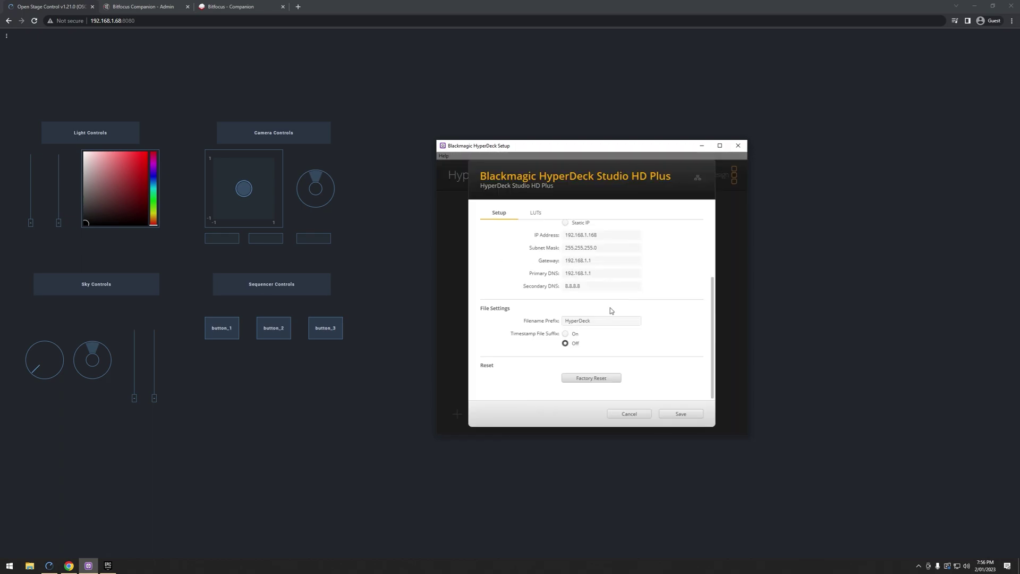
scroll(619, 345, up, 3)
click(637, 415)
click(324, 389)
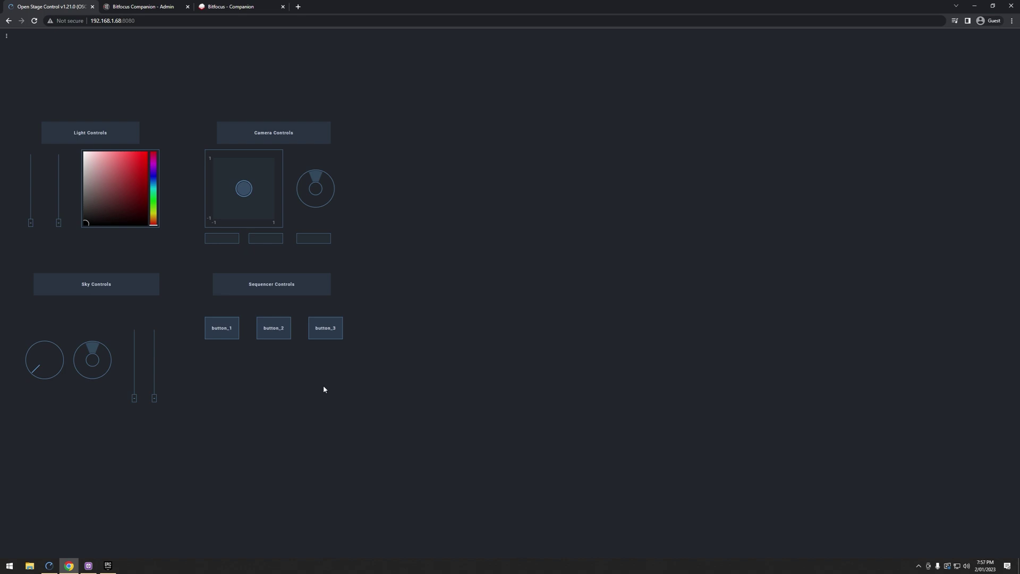
Close the disconnected Companion admin page, look at the Bitfocus Companion product page, and return to the Open Stage Control page.
click(149, 7)
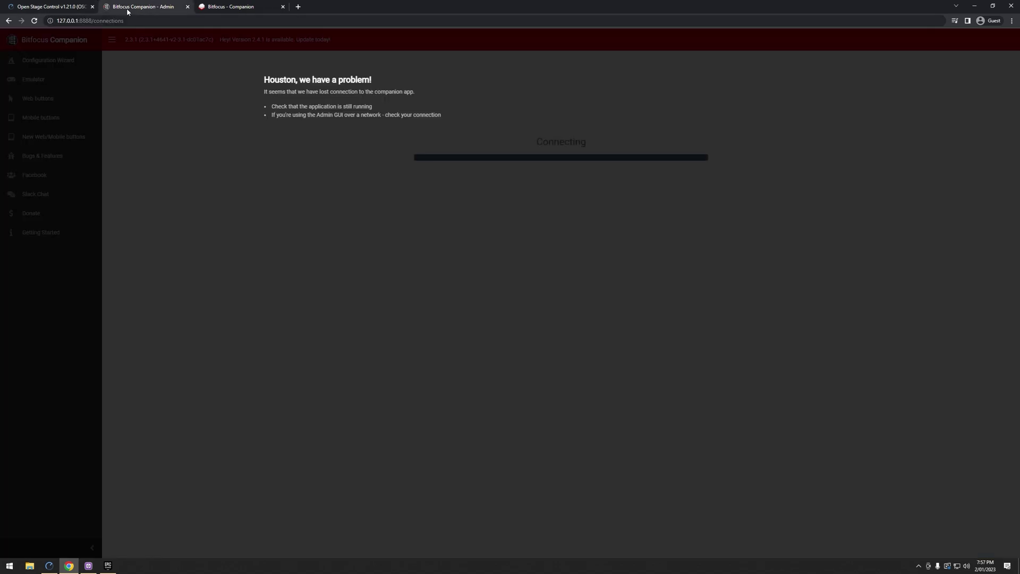
key(ctrl+w)
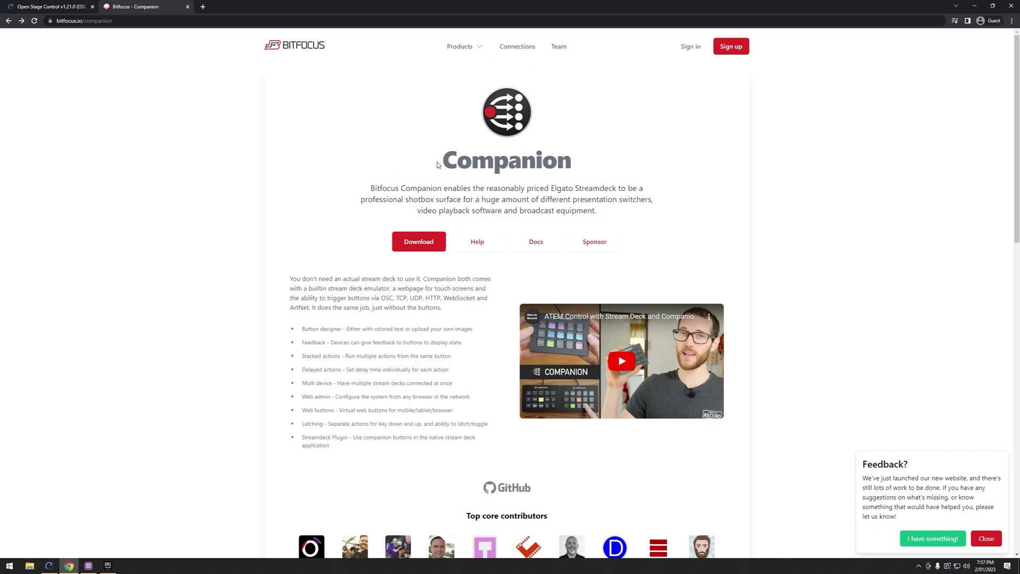
drag(437, 164, 626, 166)
click(597, 170)
click(27, 5)
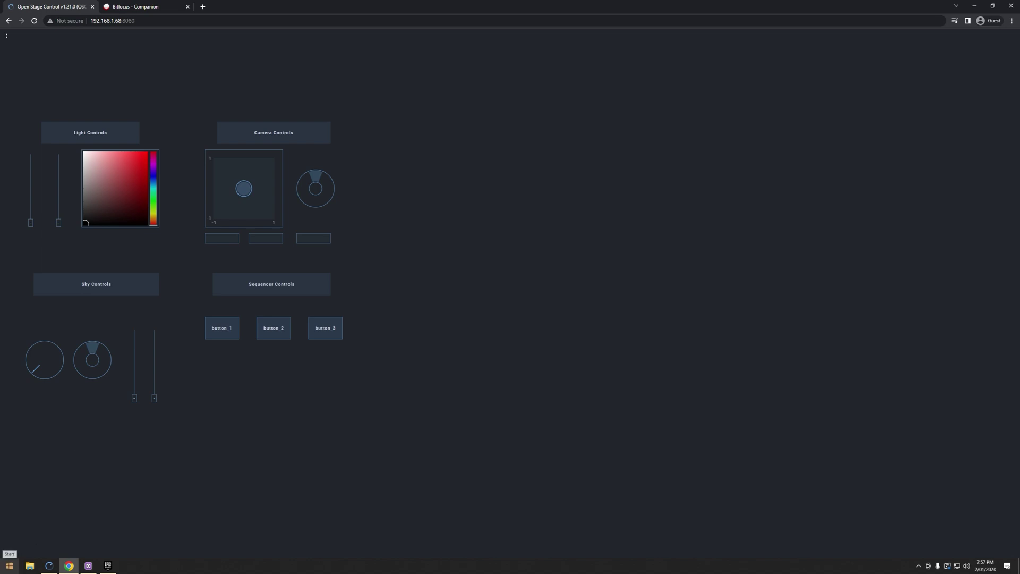
Start Bitfocus Companion, launch its web GUI, and hide the launcher window.
click(8, 564)
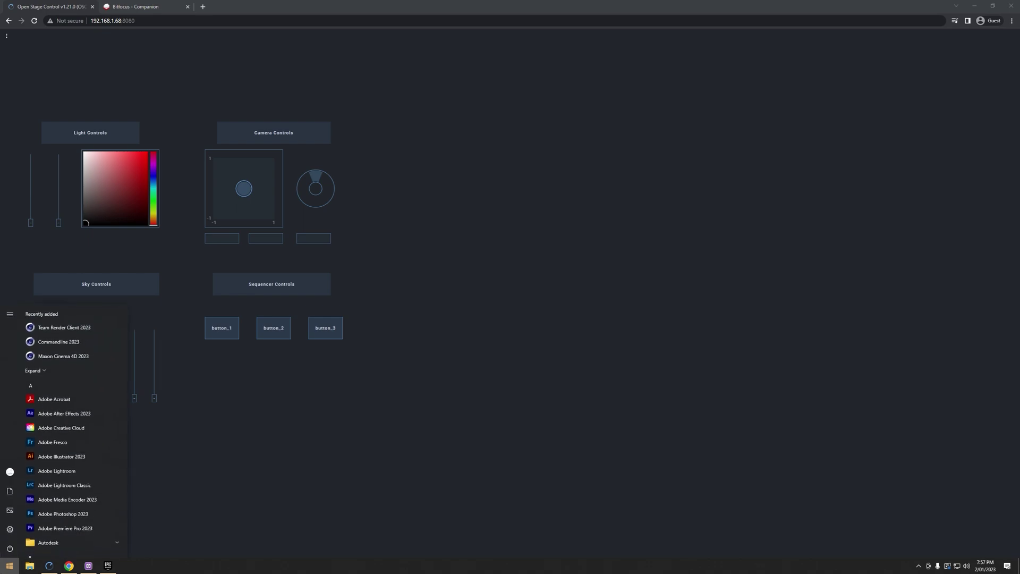
text(com)
key(Return)
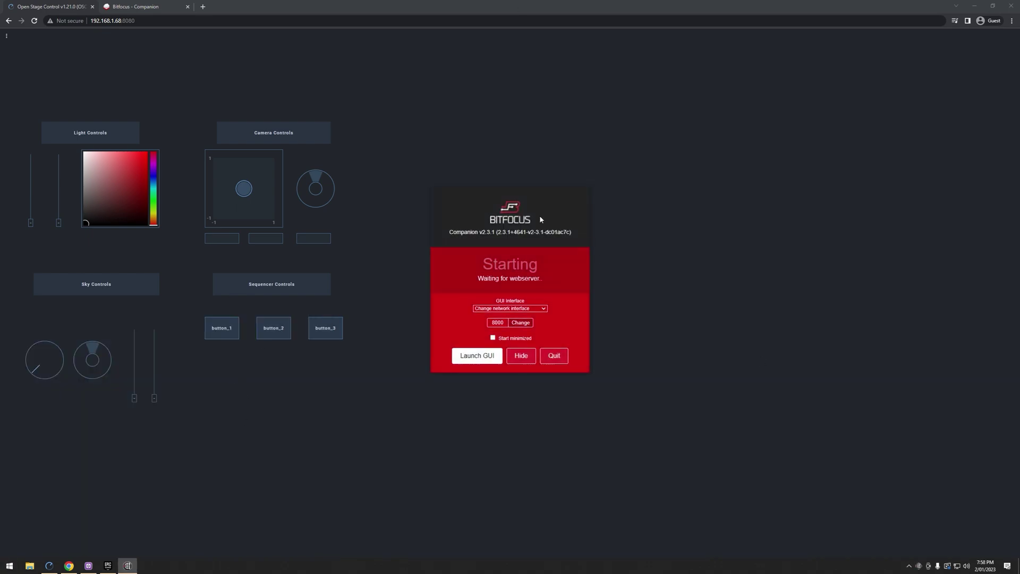
click(487, 361)
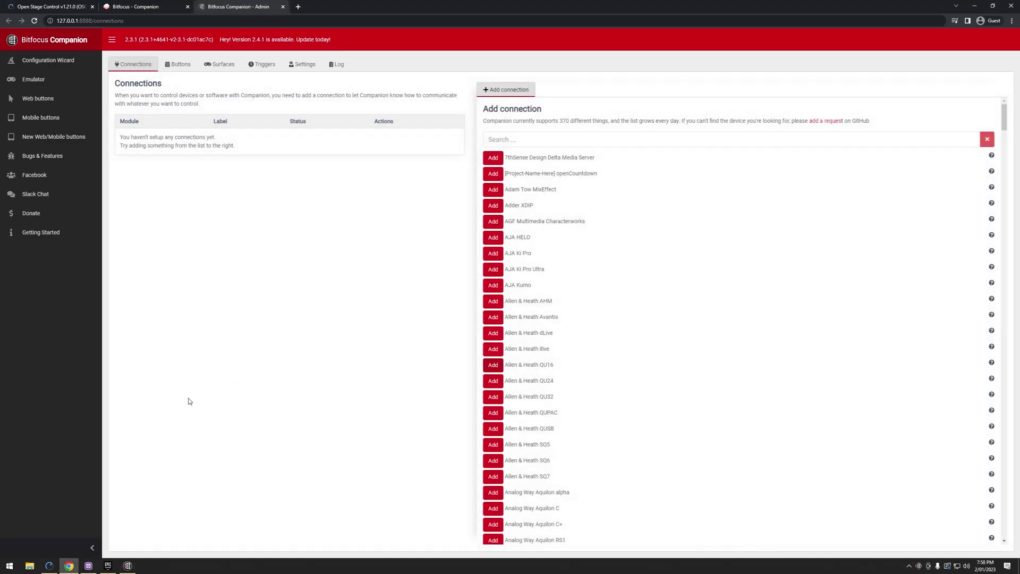
click(128, 565)
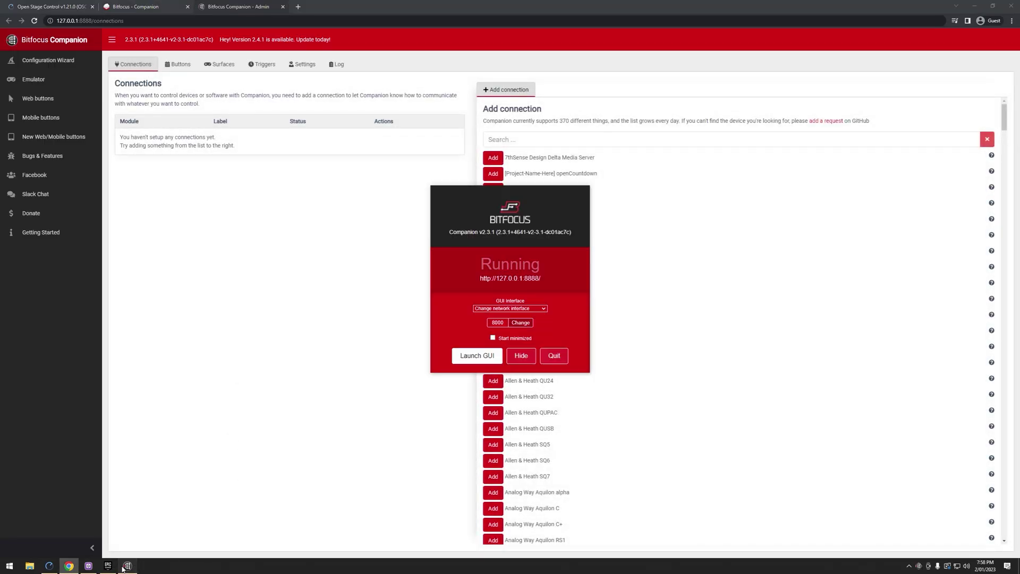
click(532, 356)
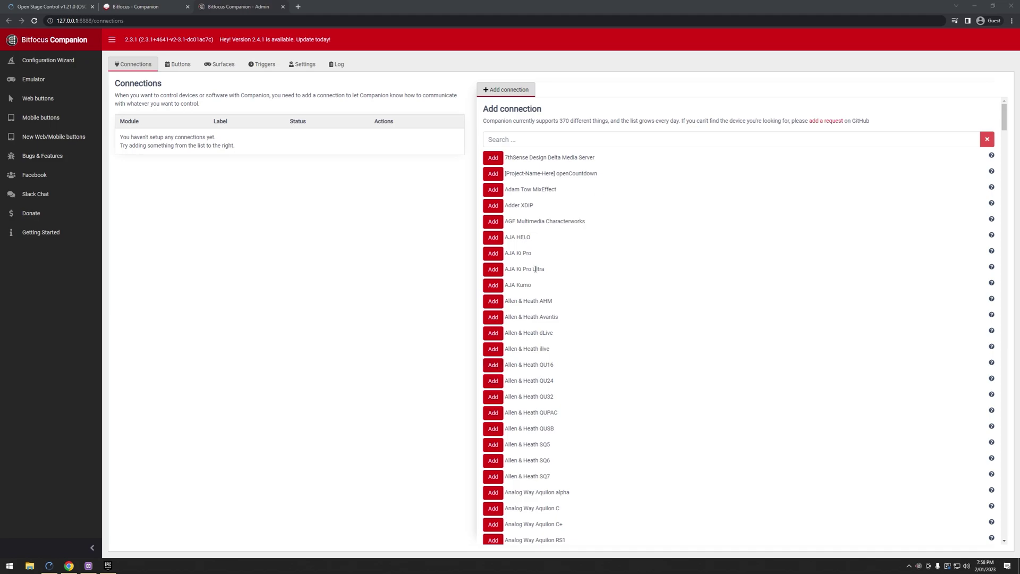
Browse the available connections and search them for "Black" and "Lumix", clearing the search at the end.
scroll(539, 279, down, 1)
scroll(537, 175, up, 1)
scroll(525, 215, down, 4)
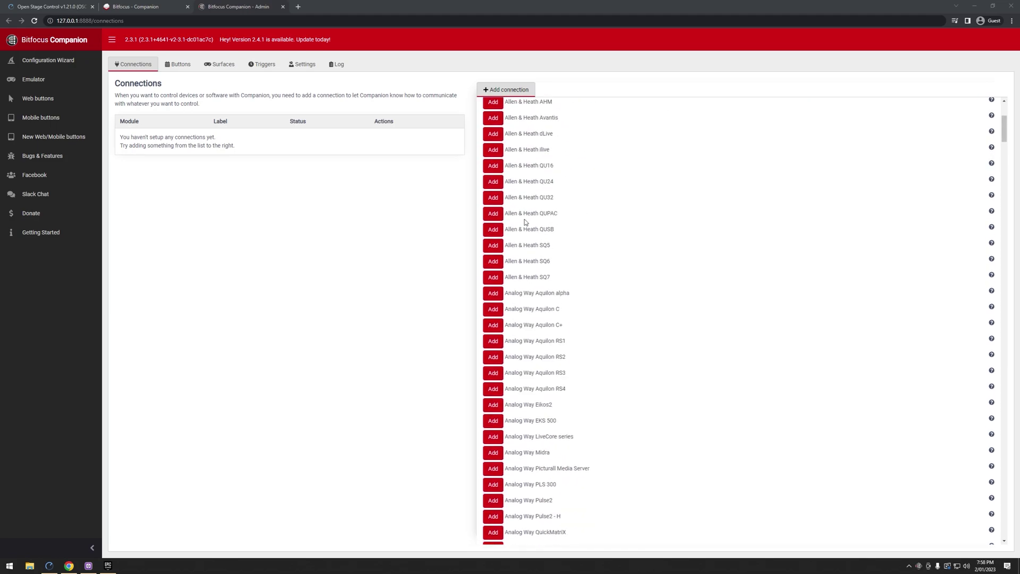
scroll(523, 130, up, 4)
click(524, 134)
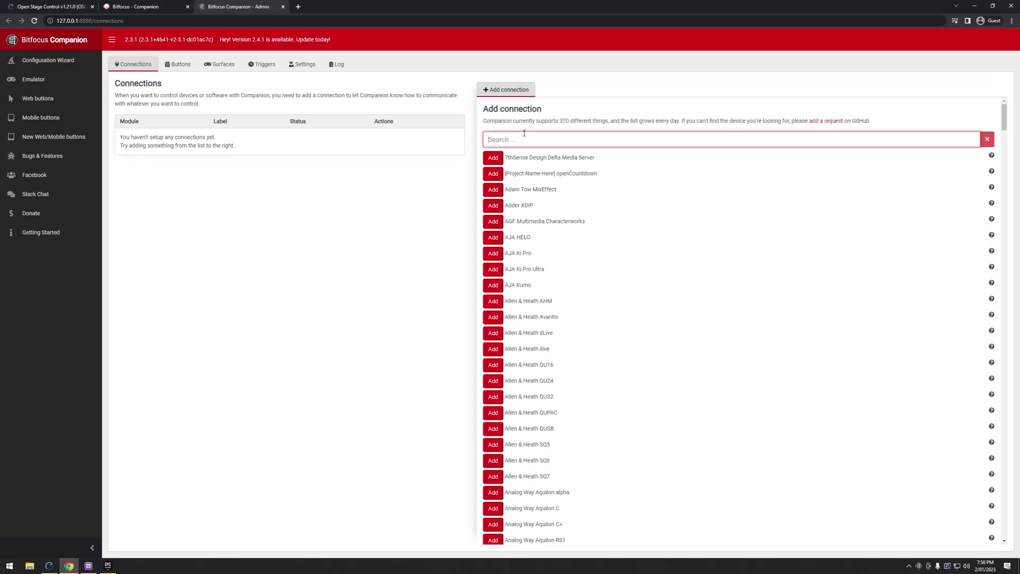
text(Black)
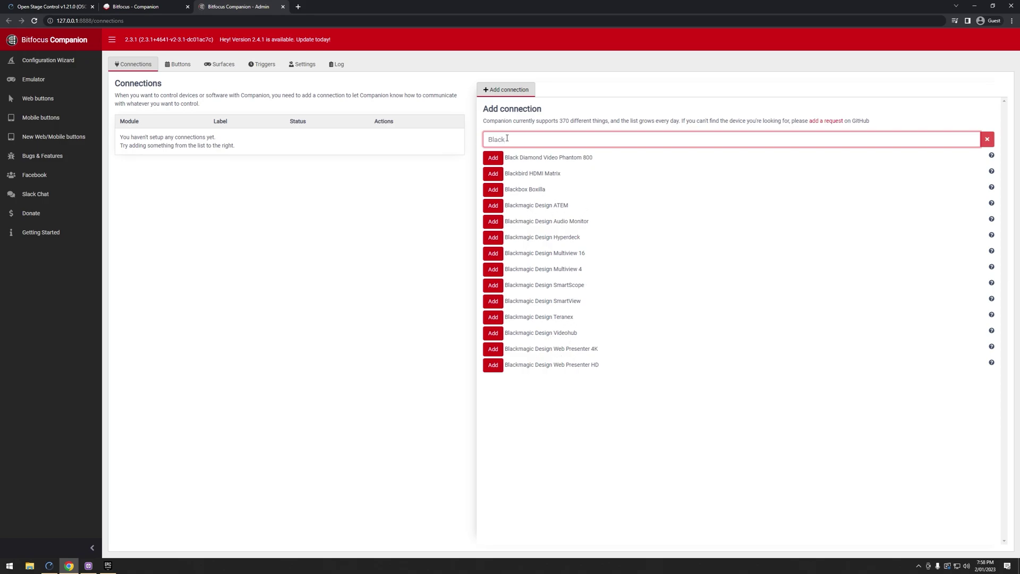
text(Lumix)
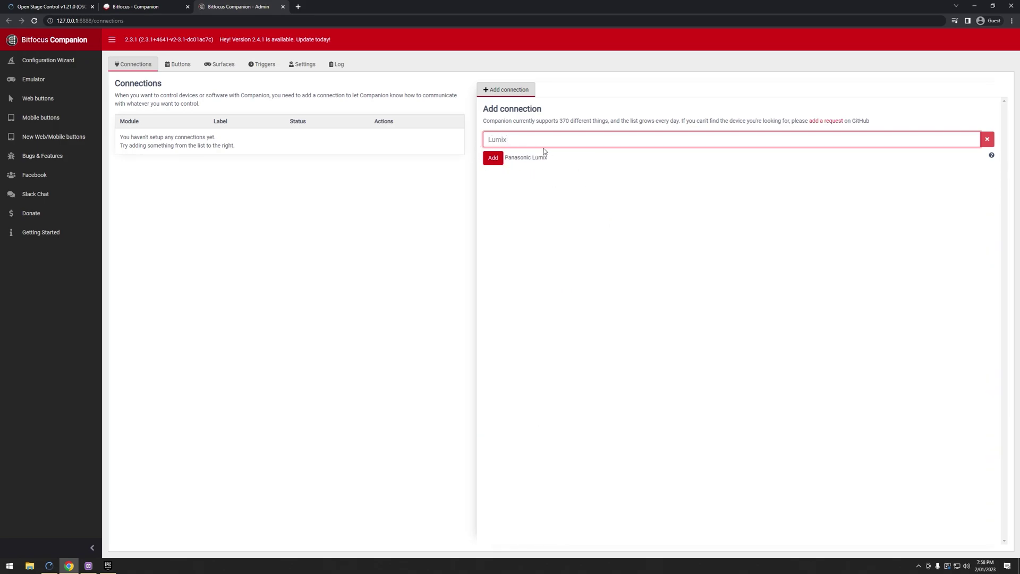
key(ctrl+a)
key(BackSpace)
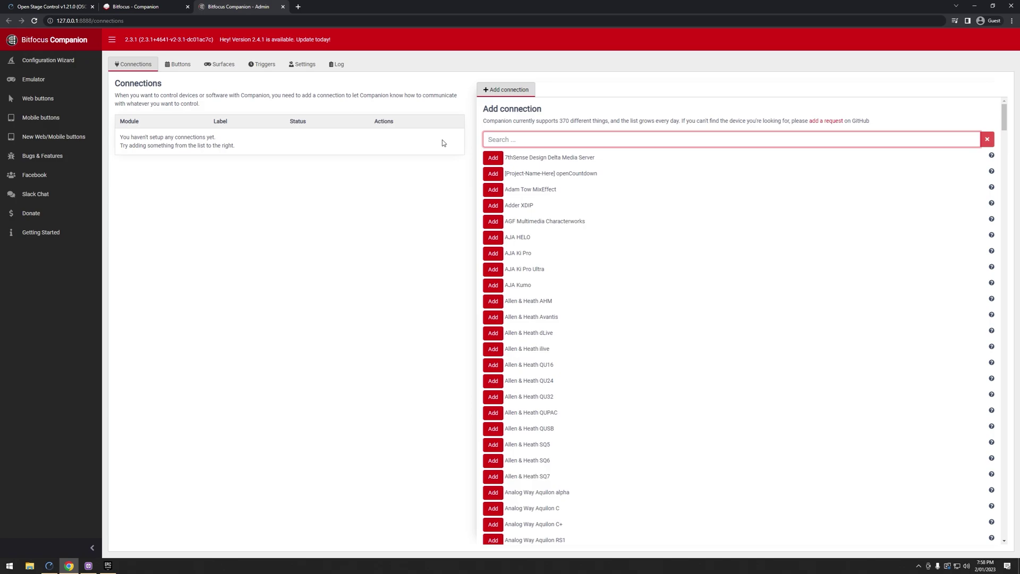
Search the connections for "Black" and add the Blackmagic Design Hyperdeck connection.
text(Black)
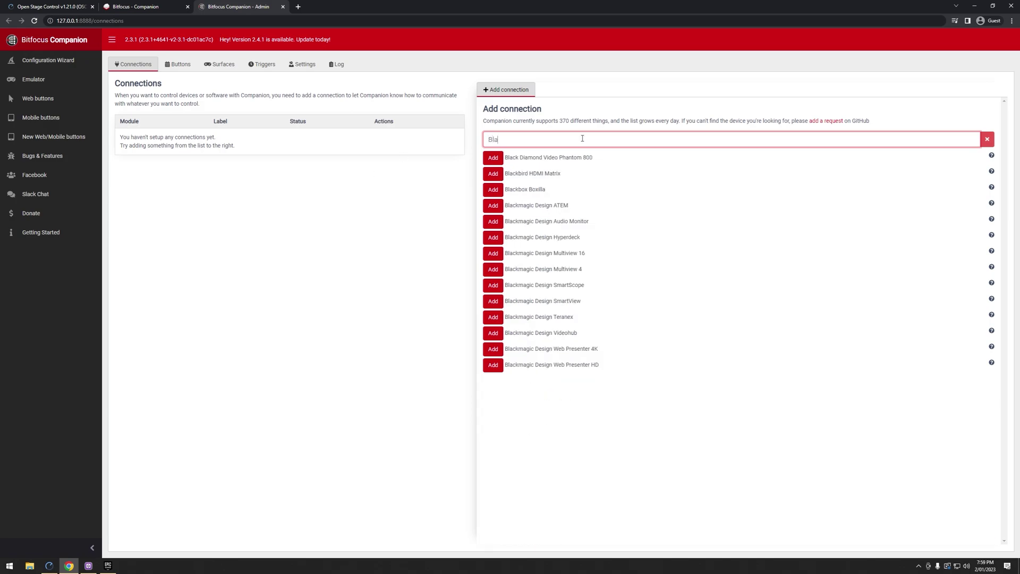
click(617, 437)
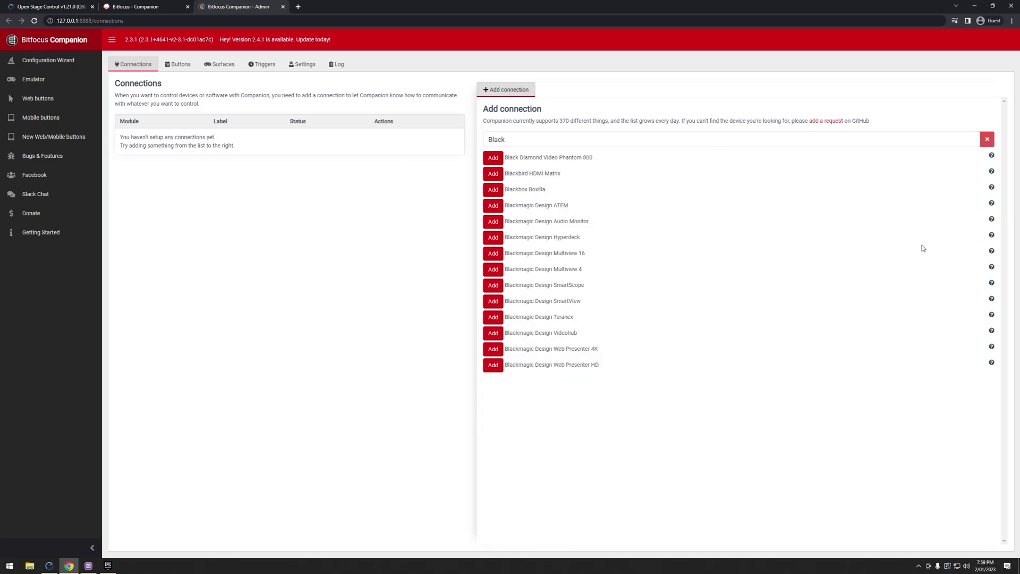
click(494, 237)
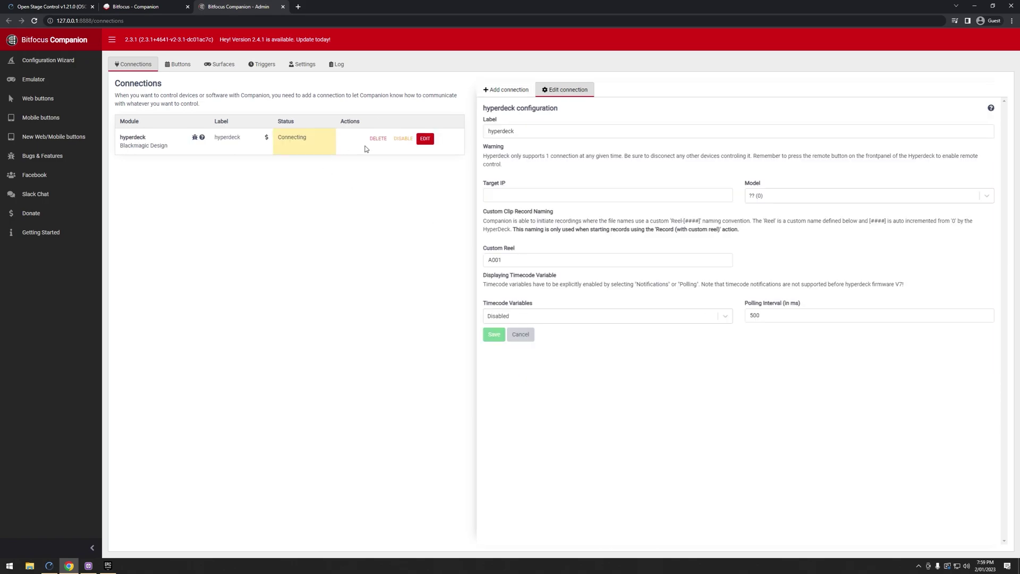
Set the hyperdeck connection's model to HyperDeck Studio HD Plus, keeping the label hyperdeck.
double_click(527, 130)
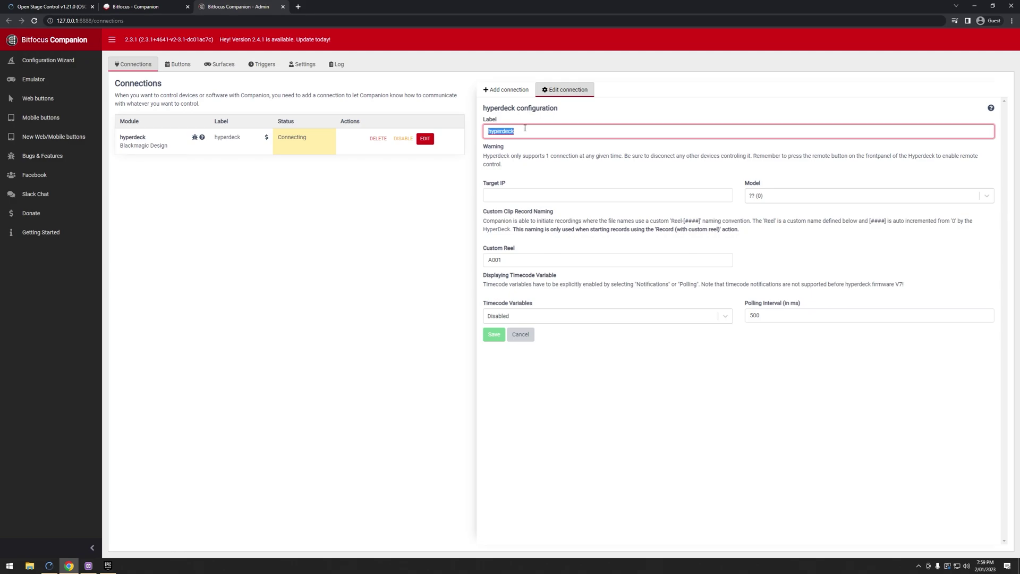
click(536, 139)
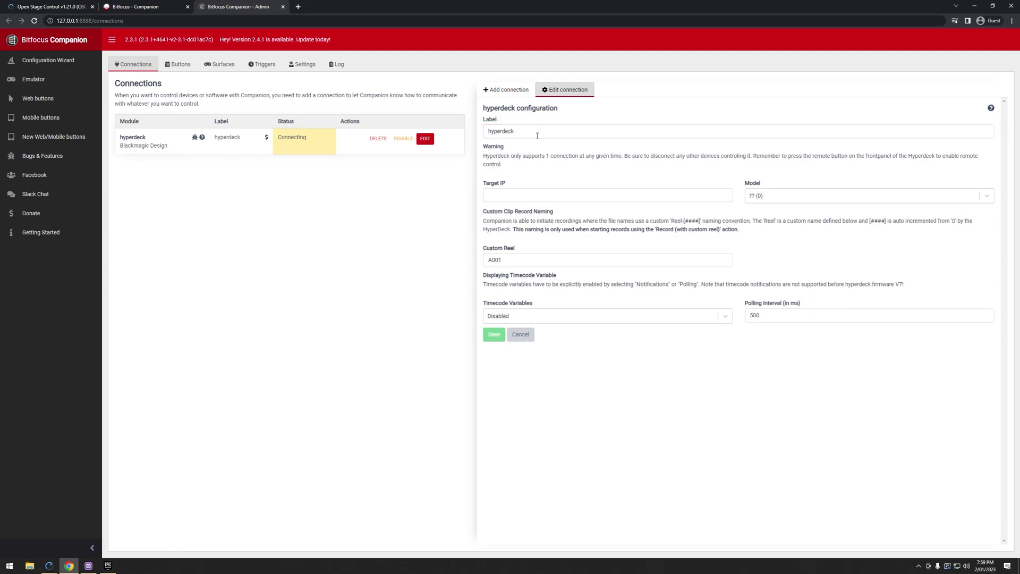
click(791, 196)
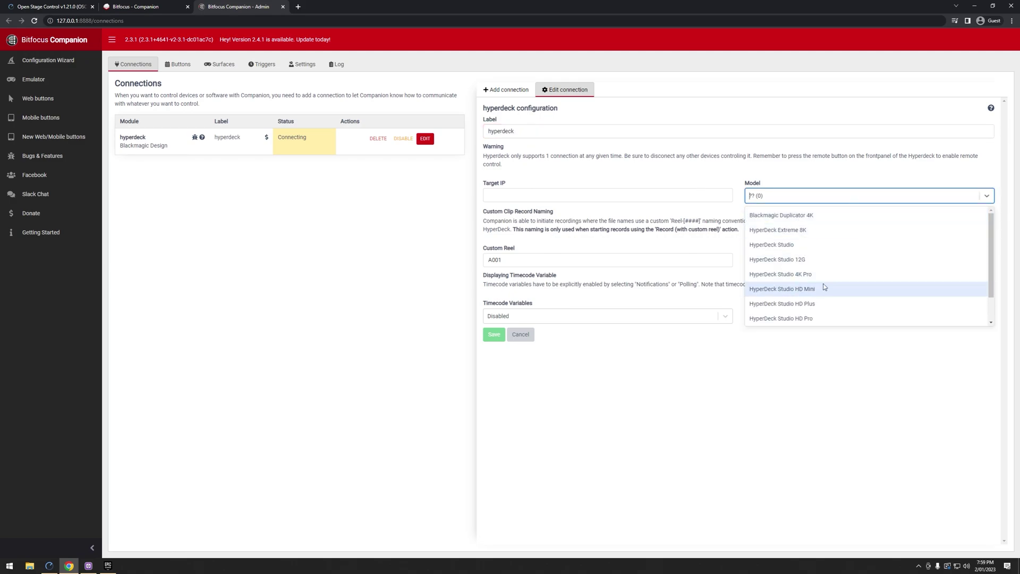
click(818, 304)
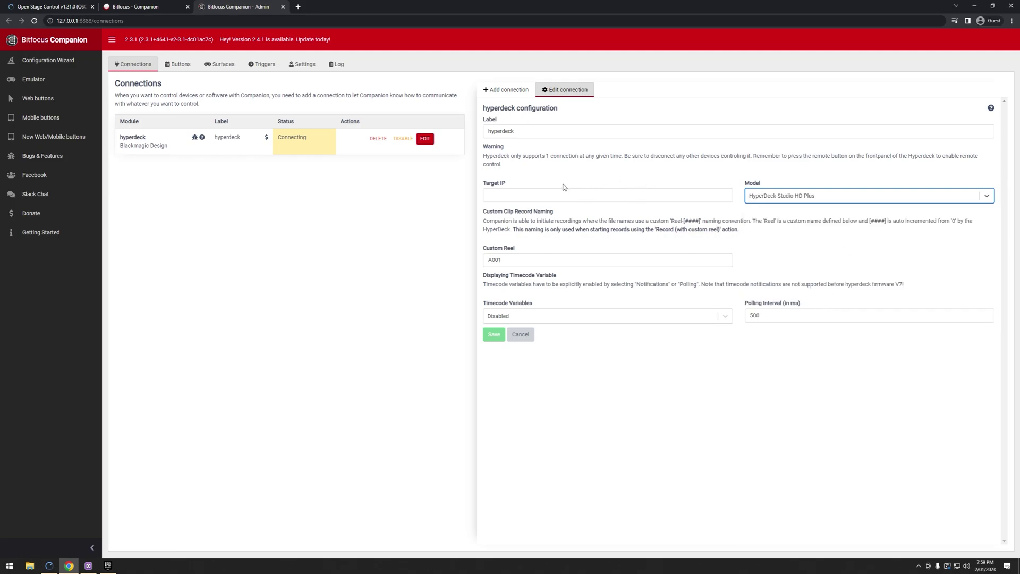
Switch to Blackmagic HyperDeck Setup, copy the HyperDeck Studio HD Plus's IP address from its network settings, and leave the settings.
click(88, 565)
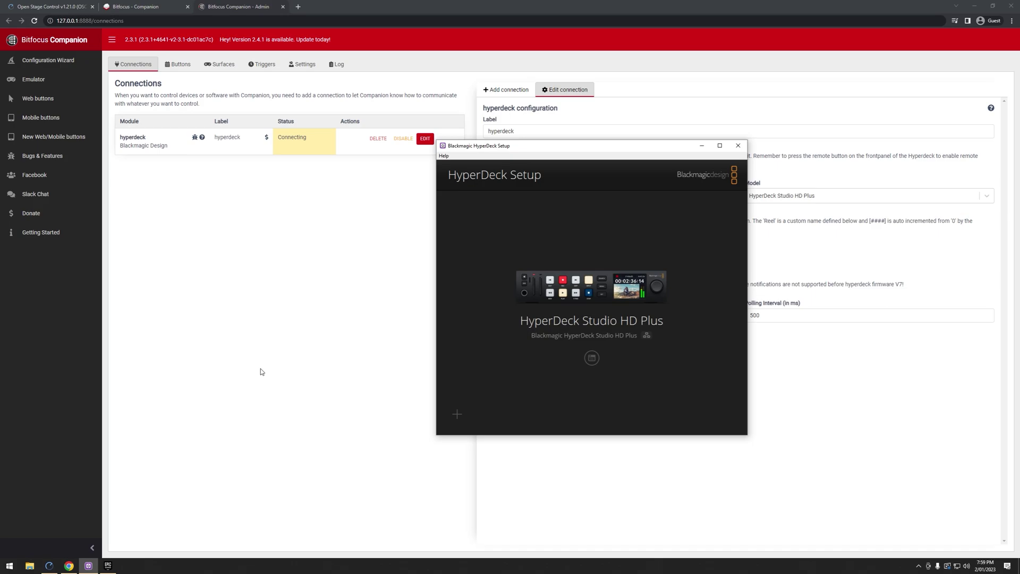
click(588, 358)
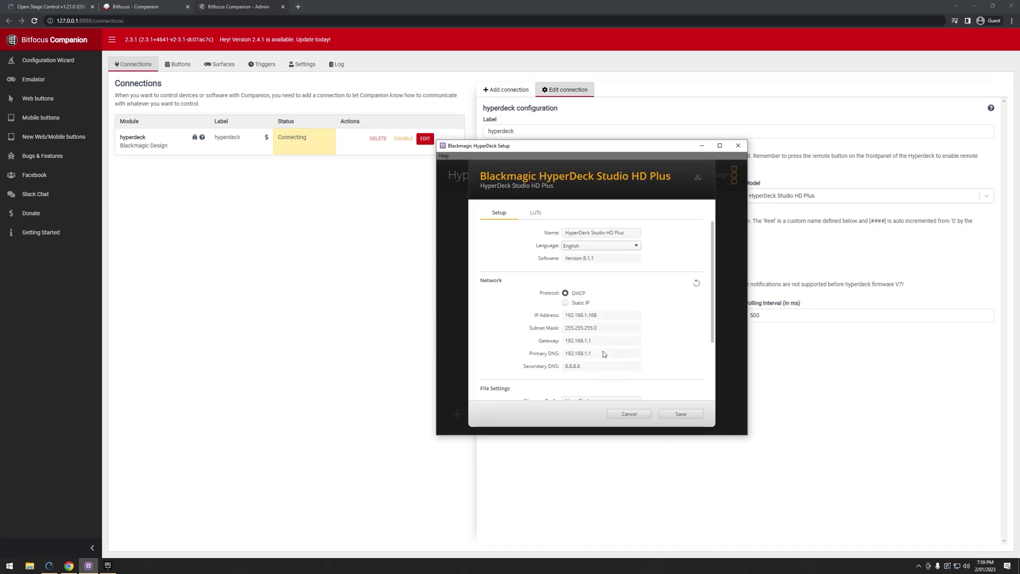
double_click(566, 317)
key(ctrl+c)
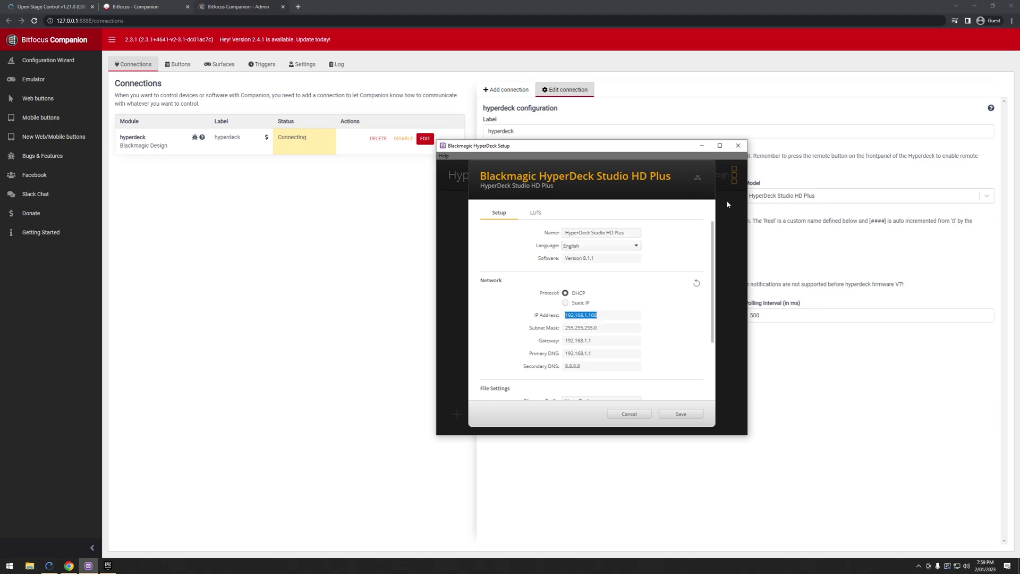
key(Escape)
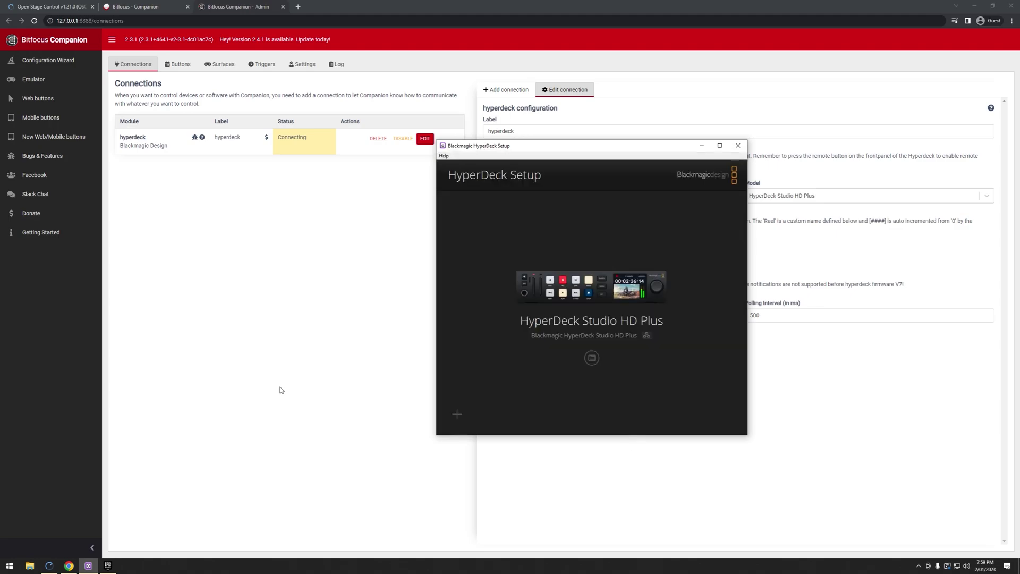
Return to Companion, set the hyperdeck connection's target IP to the copied 192.168.1.168, and save the configuration.
click(284, 337)
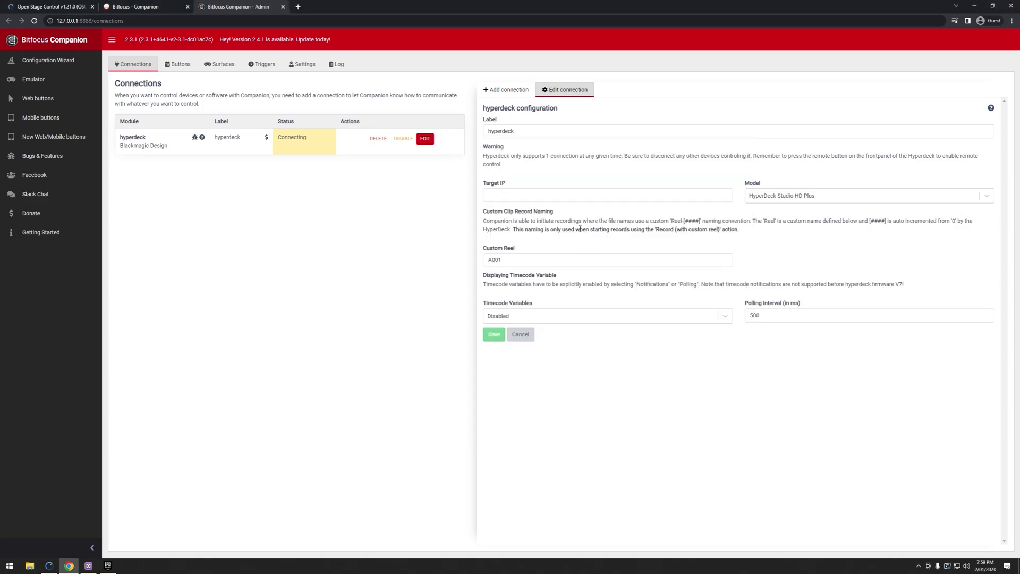
click(541, 192)
key(ctrl+v)
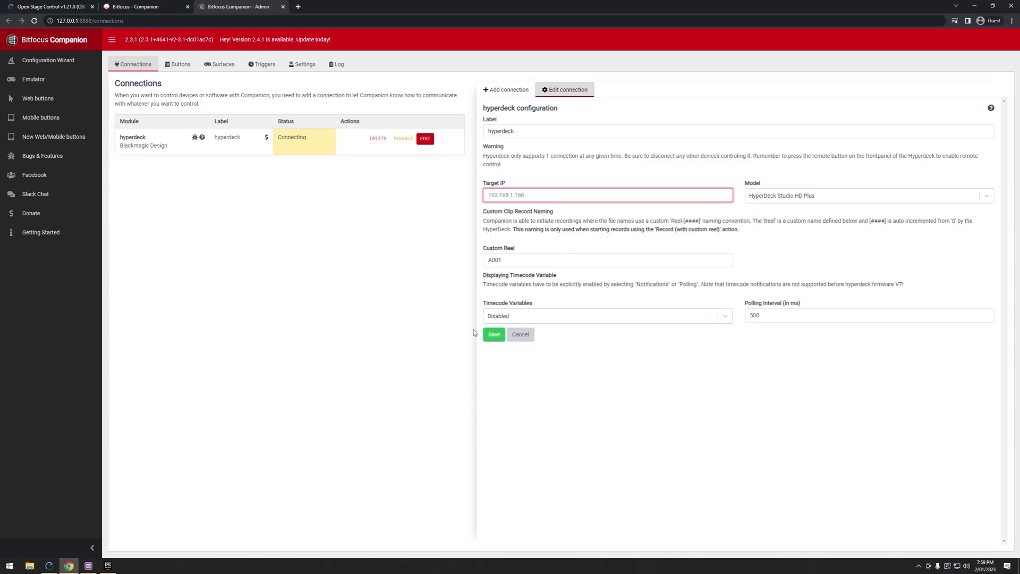
click(493, 335)
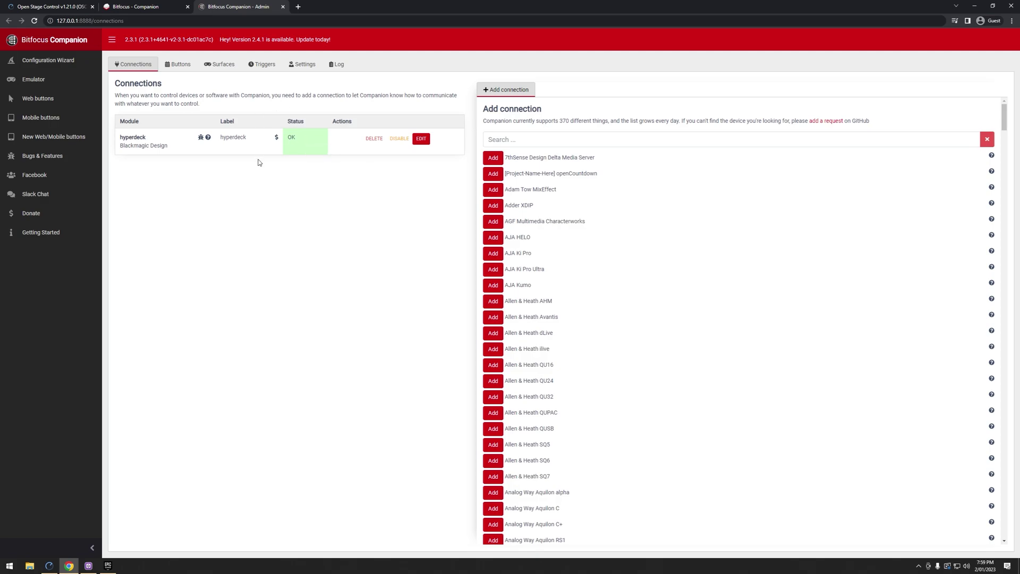
Create a regular button in slot 1.2 on page 1 with the button text "Record".
click(180, 65)
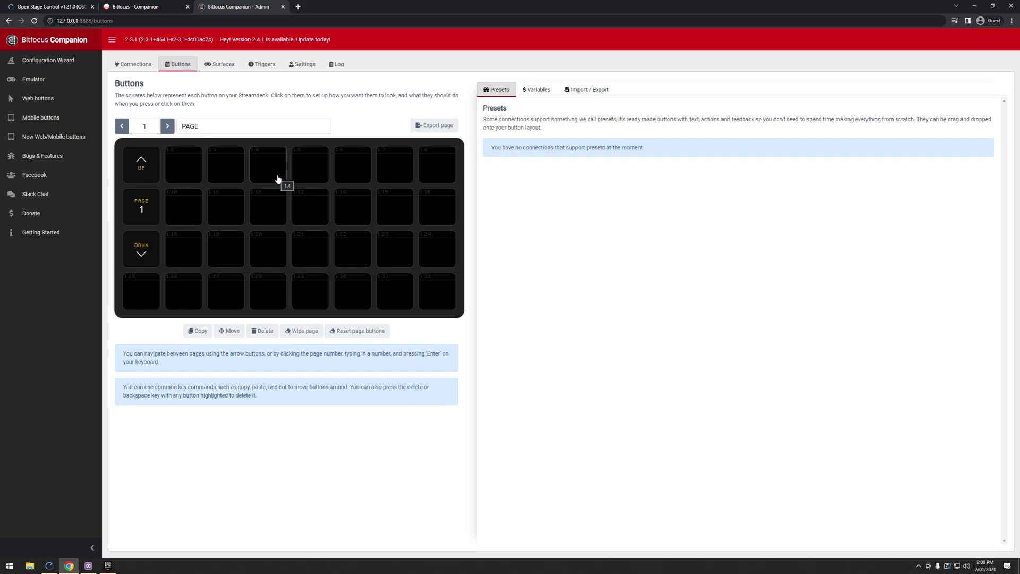
click(195, 176)
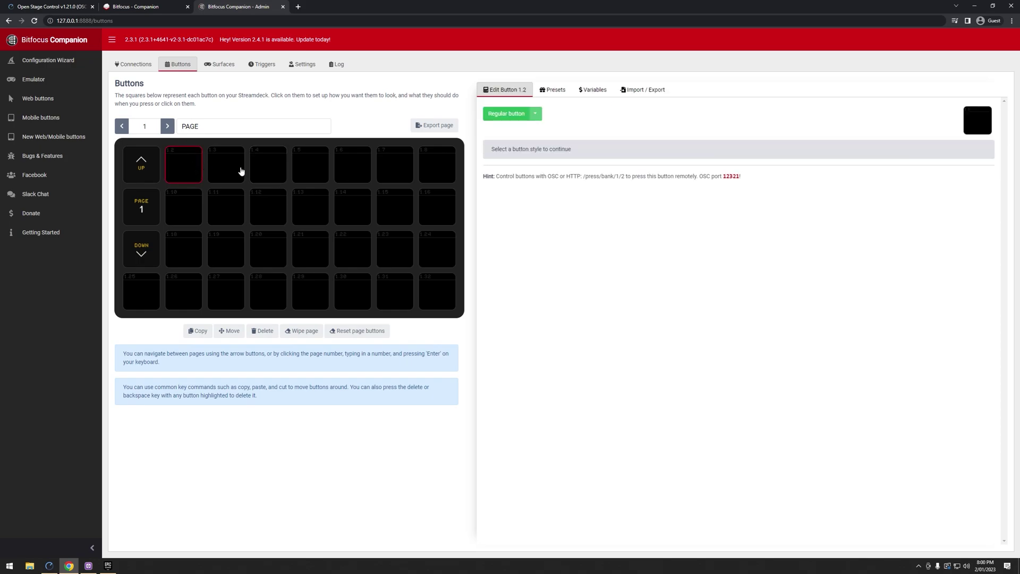
click(506, 114)
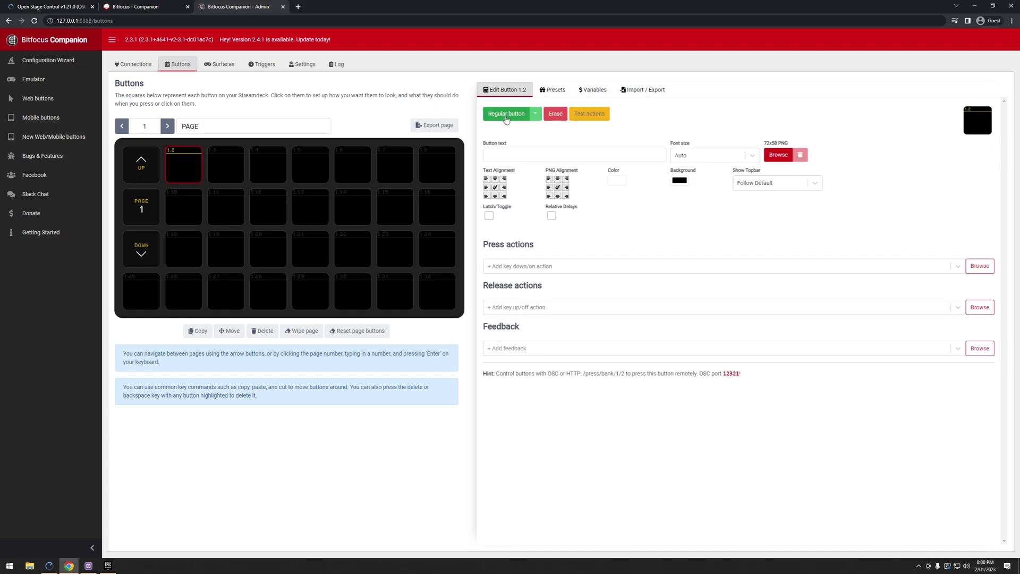
click(509, 156)
text(Re)
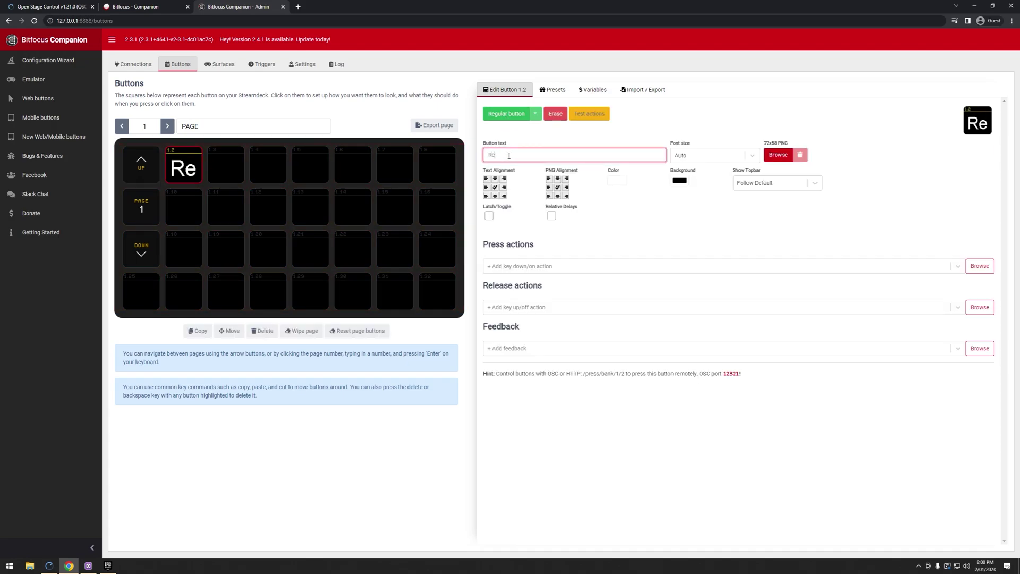
text(cord)
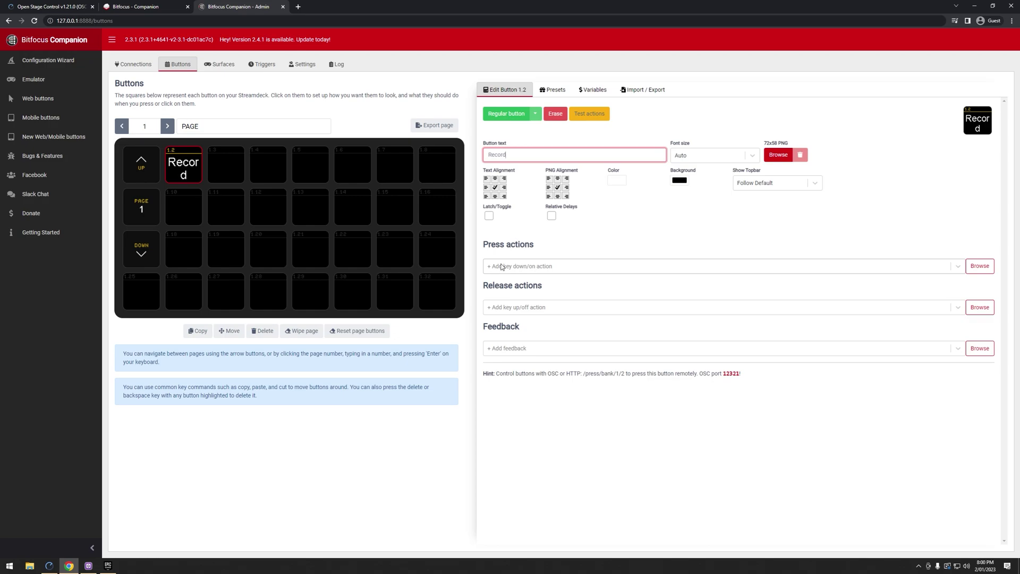
Add the hyperdeck Record action to the Record button's press actions.
click(979, 265)
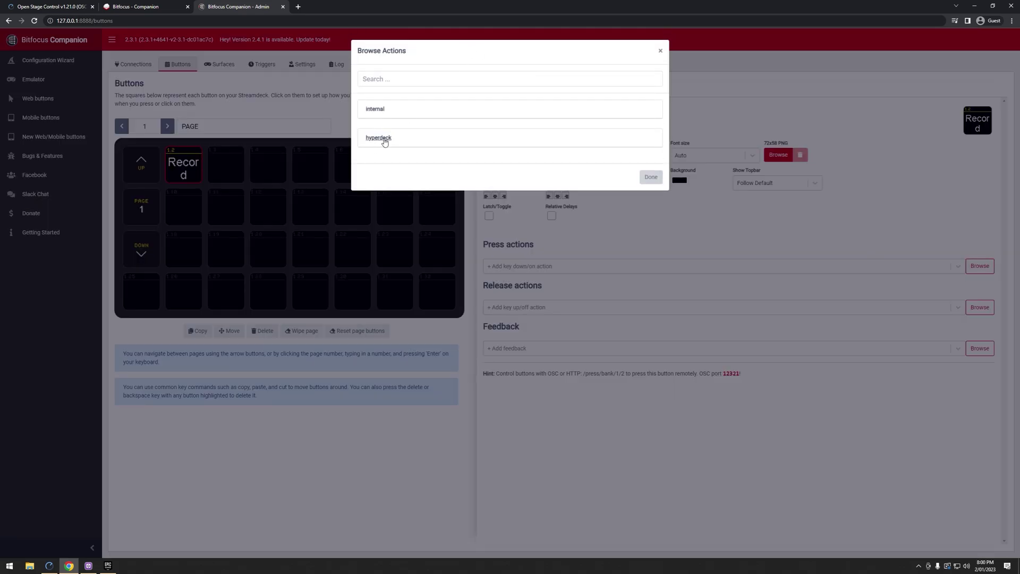
click(384, 140)
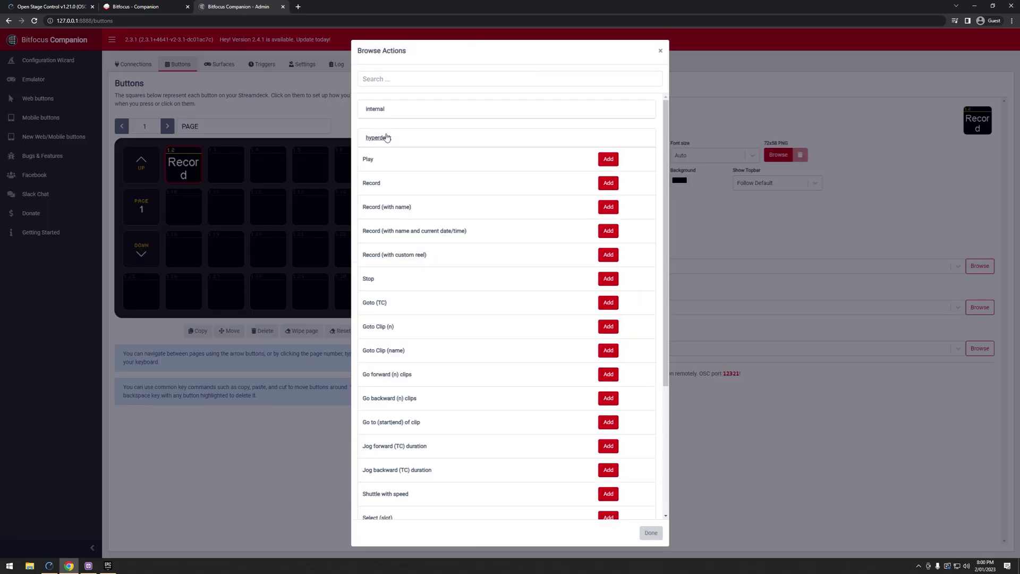
click(606, 184)
click(660, 50)
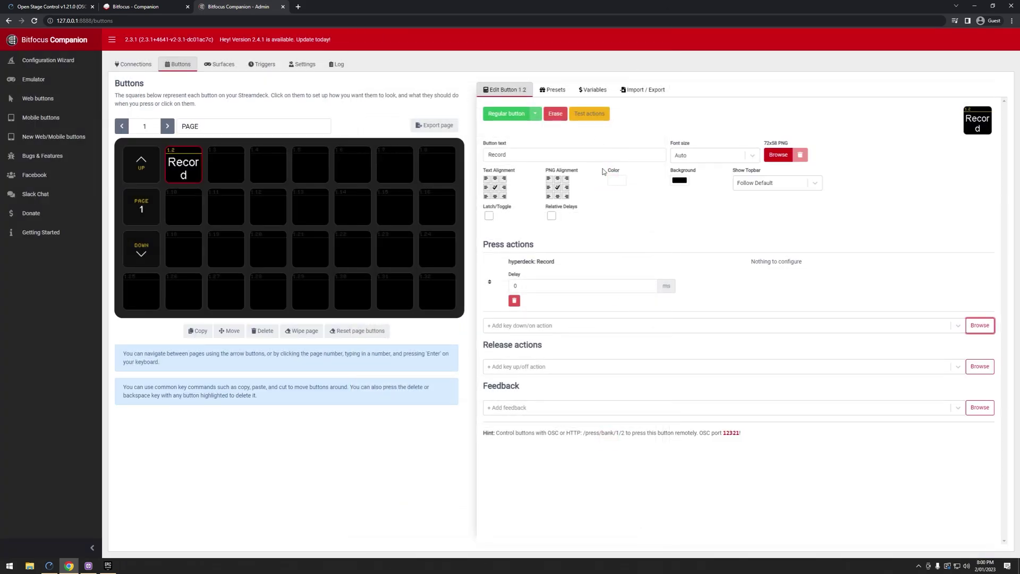
Create a regular button in slot 1.3 on page 1 with the button text "Stop".
click(211, 165)
click(493, 116)
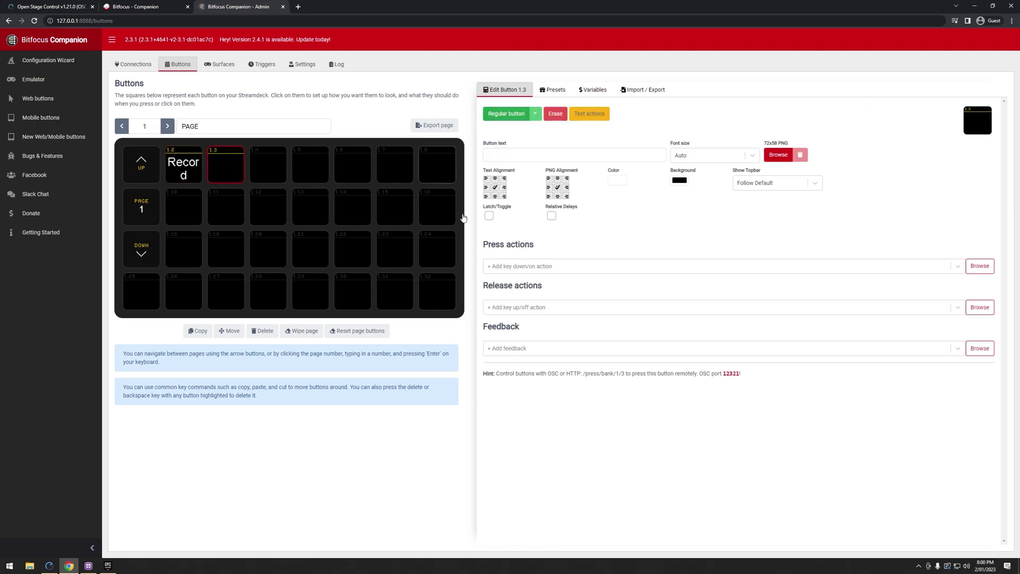
click(503, 156)
text(Stop)
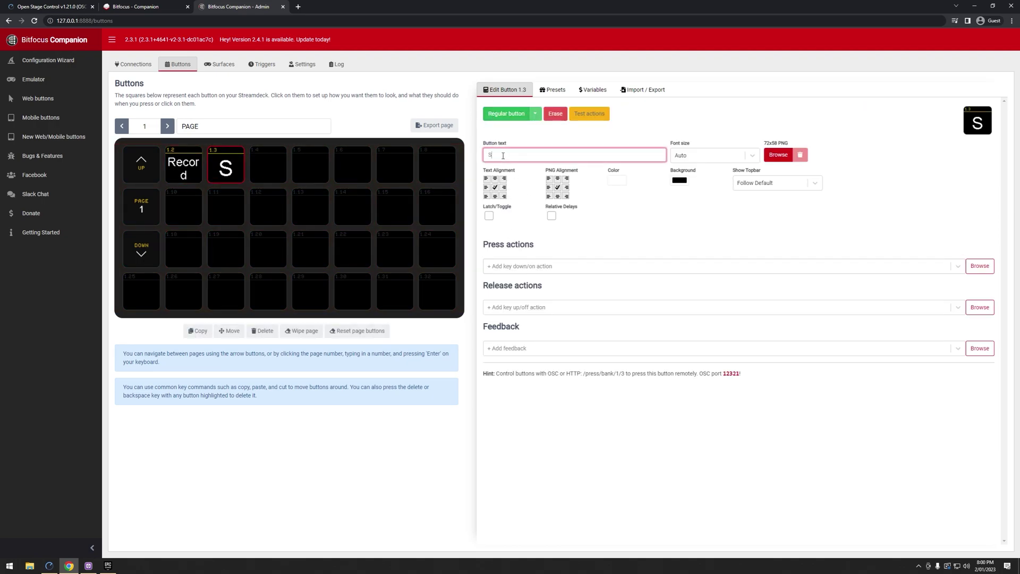
Add the hyperdeck Stop action to the Stop button's press actions.
click(980, 266)
click(383, 136)
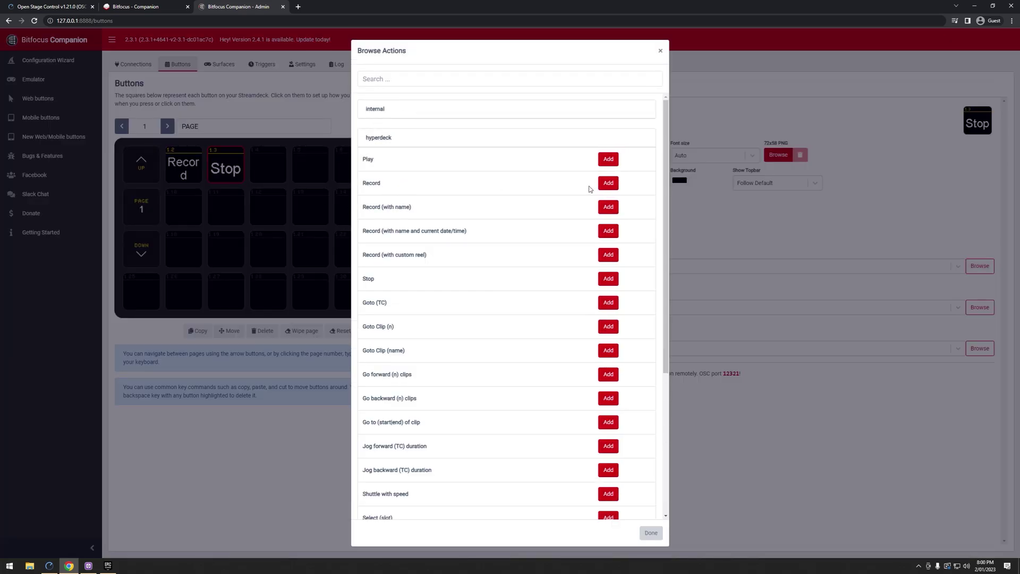
click(608, 279)
click(651, 532)
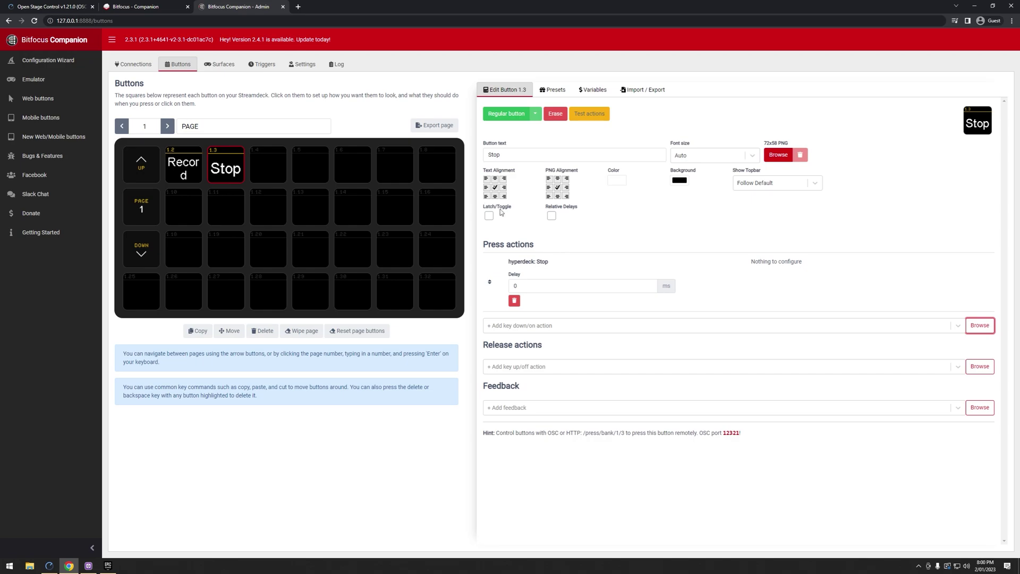
Test the actions of the Record button and after that those of the Stop button.
click(190, 169)
click(590, 118)
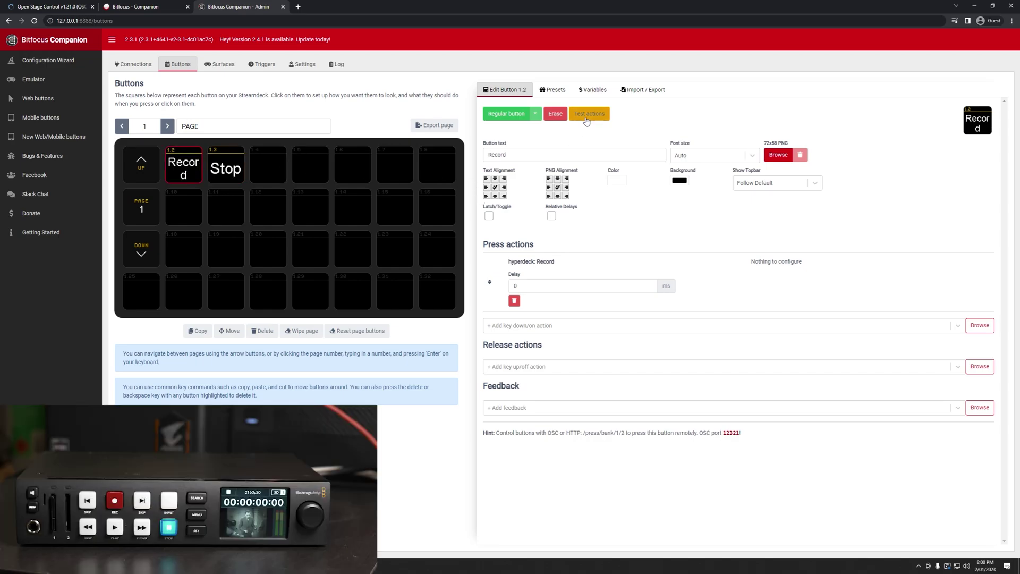
click(225, 169)
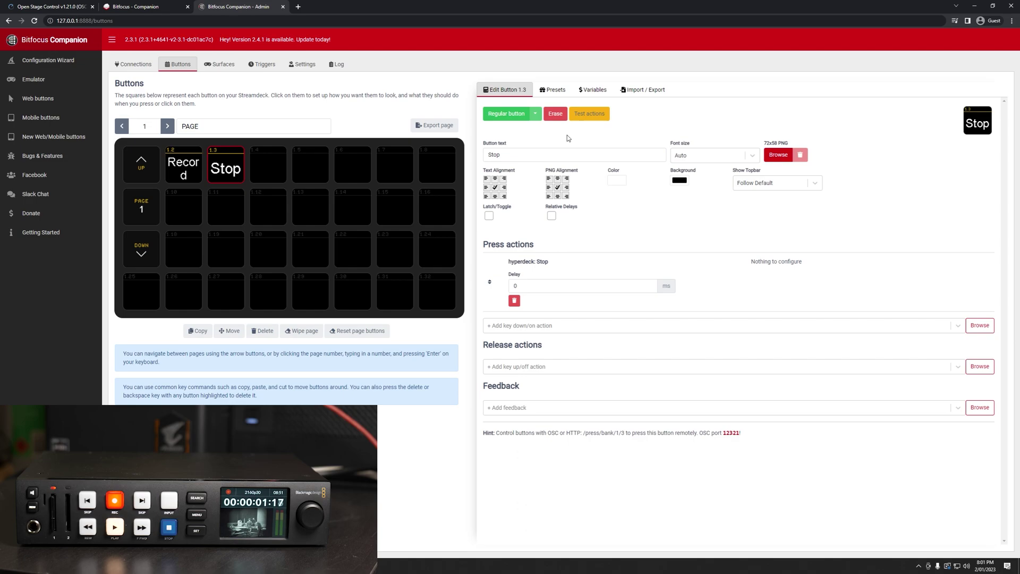
click(581, 121)
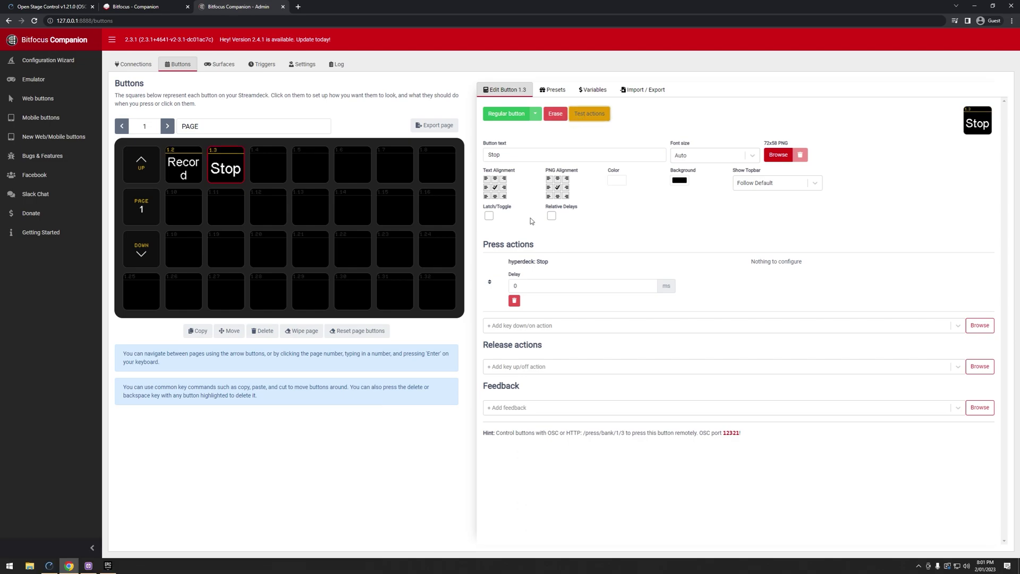
Examine the Record button's remote-control hint for its OSC path and the OSC port.
click(167, 165)
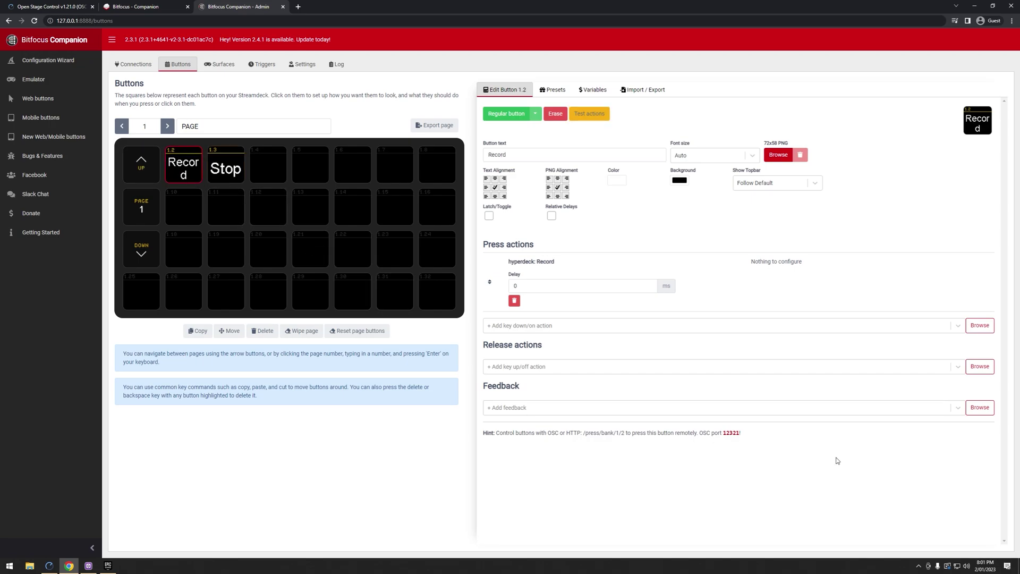
drag(743, 433, 473, 437)
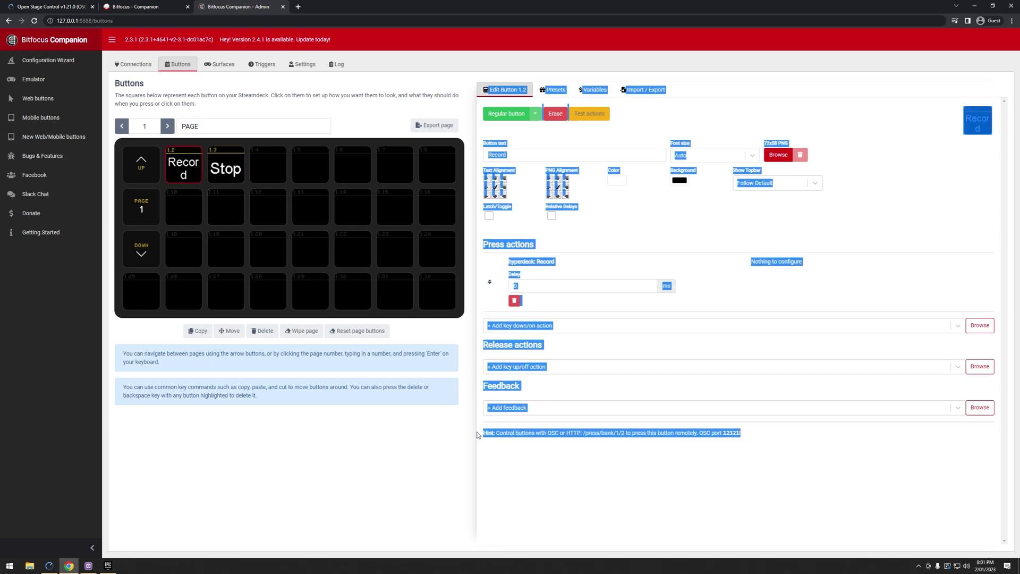
click(544, 436)
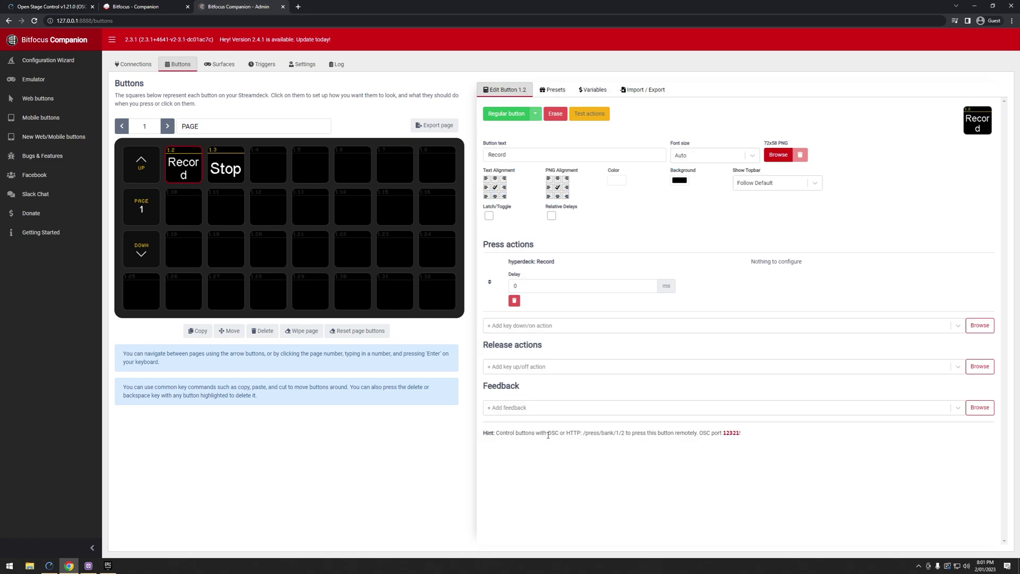
drag(583, 433, 625, 433)
click(722, 433)
Switch to the Open Stage Control launcher and stop its running server.
click(53, 566)
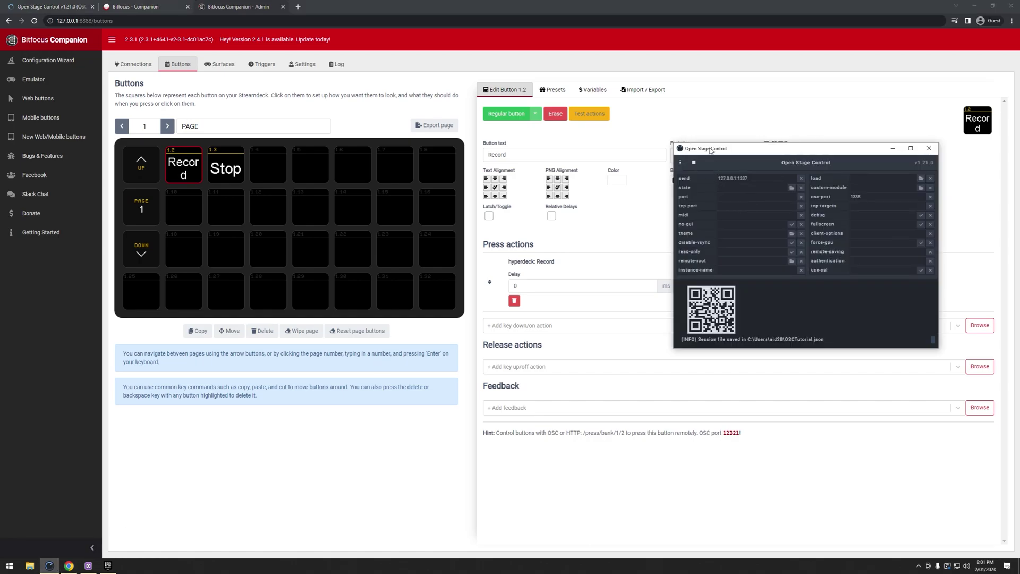
click(694, 163)
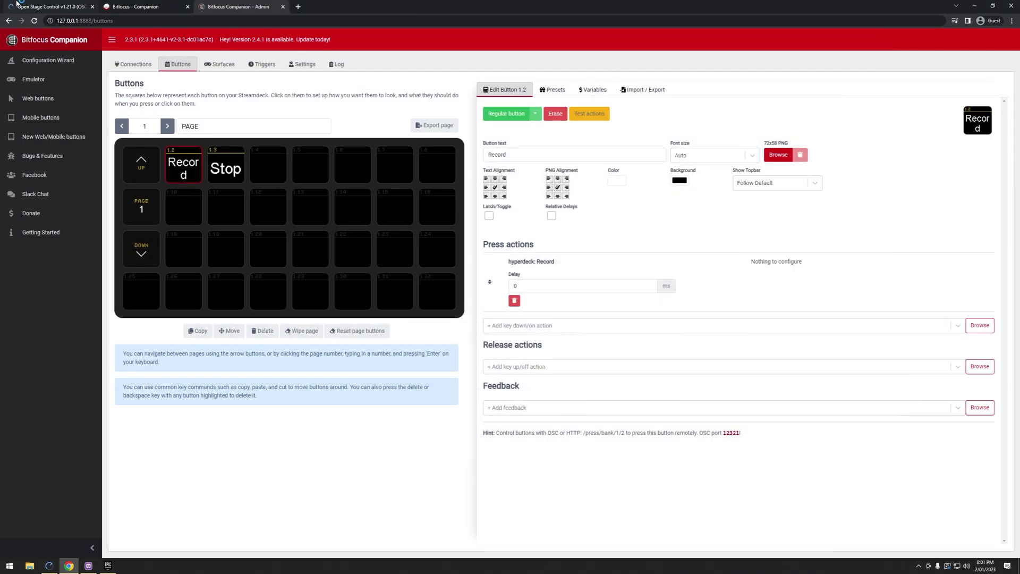
Move Companion into its own browser window and arrange it side by side with the Open Stage Control page.
drag(239, 7, 1019, 99)
click(102, 158)
key(ctrl+1)
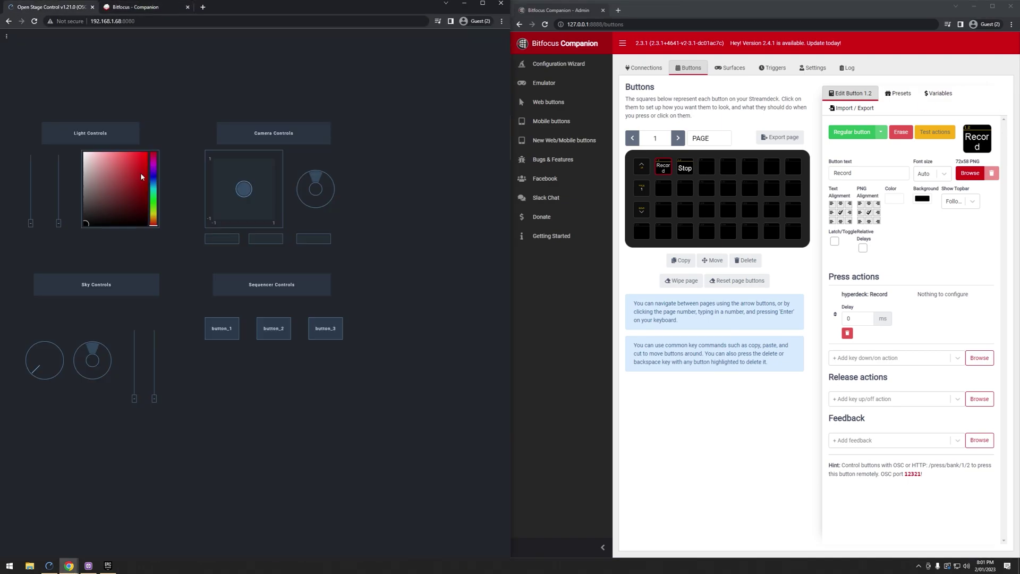
Reload the Open Stage Control page and open the recent session OSCTutorial.json.
click(34, 21)
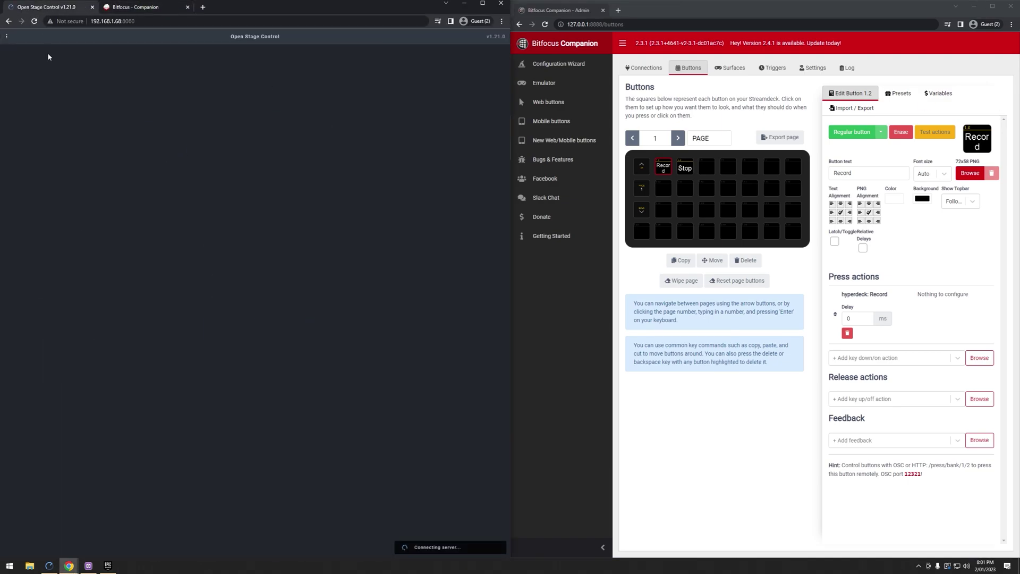
click(6, 36)
mouse_move(37, 51)
mouse_move(91, 79)
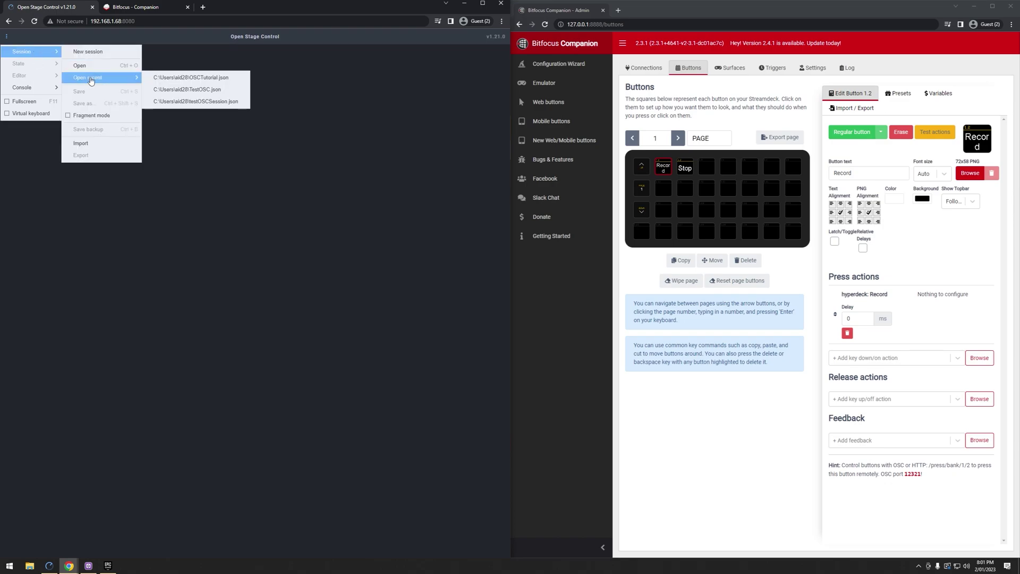
click(172, 83)
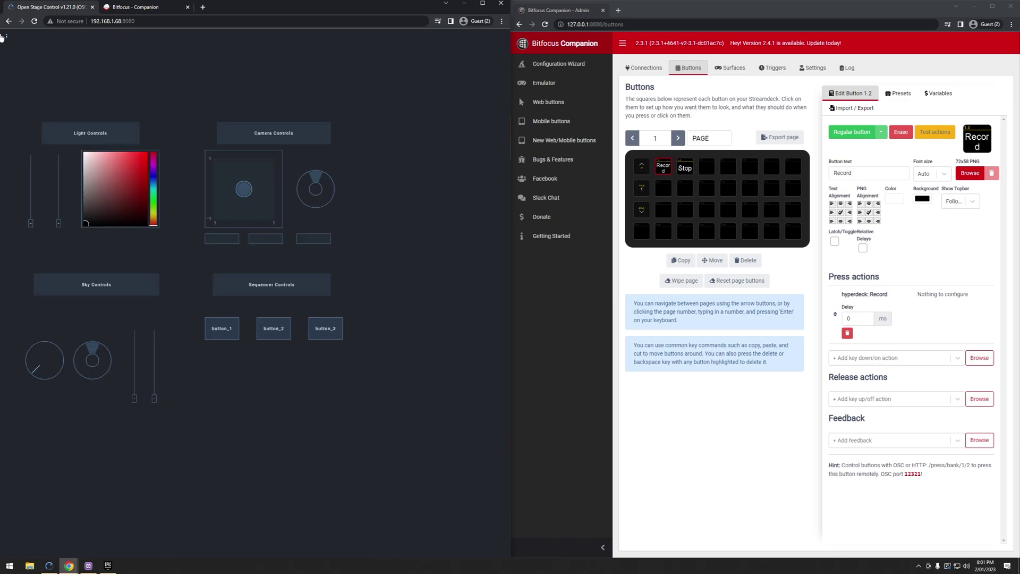
Enable the session editor and add a button widget in the empty area above Light Controls.
click(6, 36)
mouse_move(32, 79)
click(85, 83)
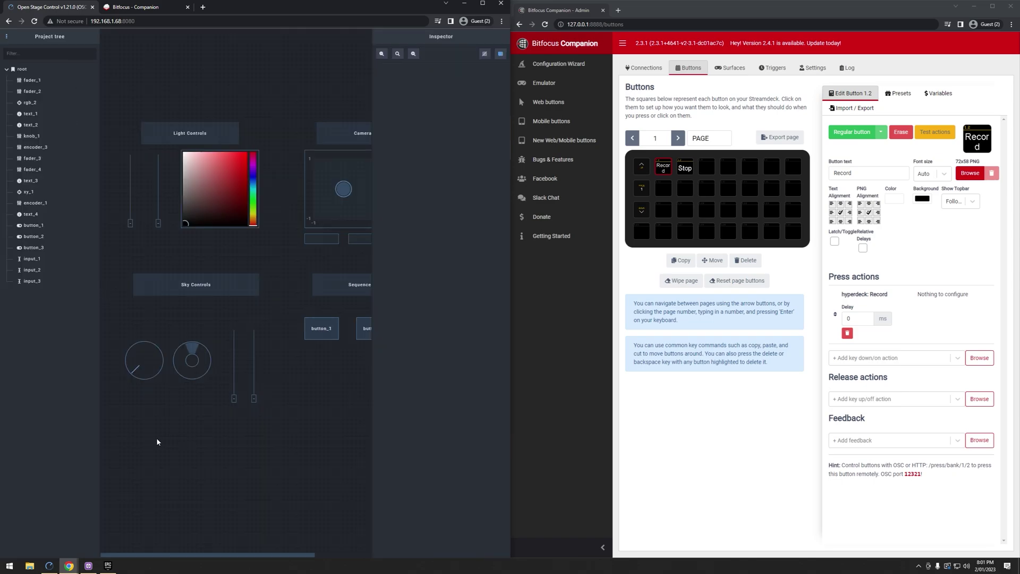
right_click(164, 65)
mouse_move(176, 65)
mouse_move(213, 66)
click(263, 71)
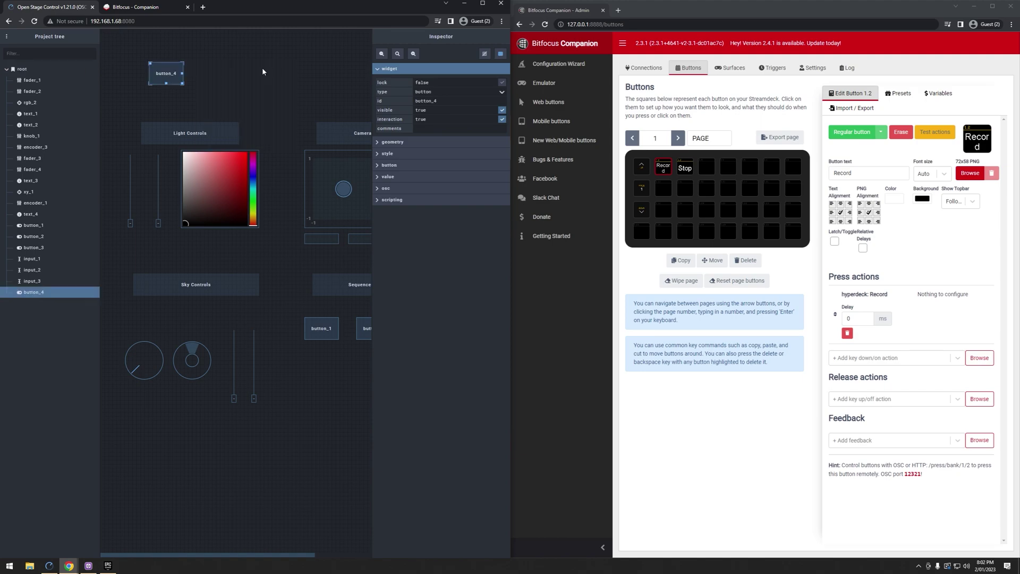
Add a second button widget and move it directly beside the first one above Light Controls.
right_click(215, 72)
mouse_move(228, 75)
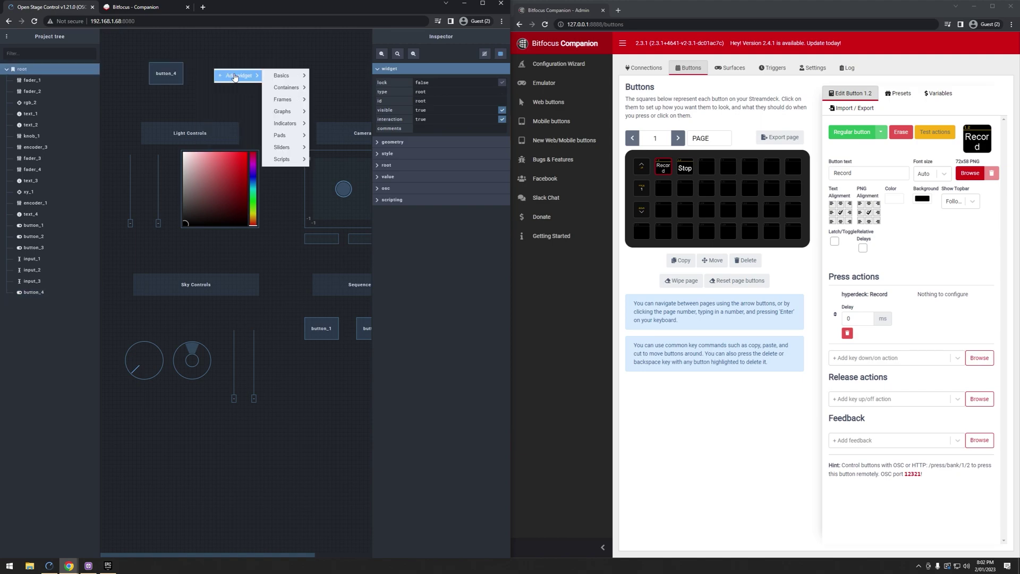
mouse_move(265, 76)
click(300, 77)
click(219, 69)
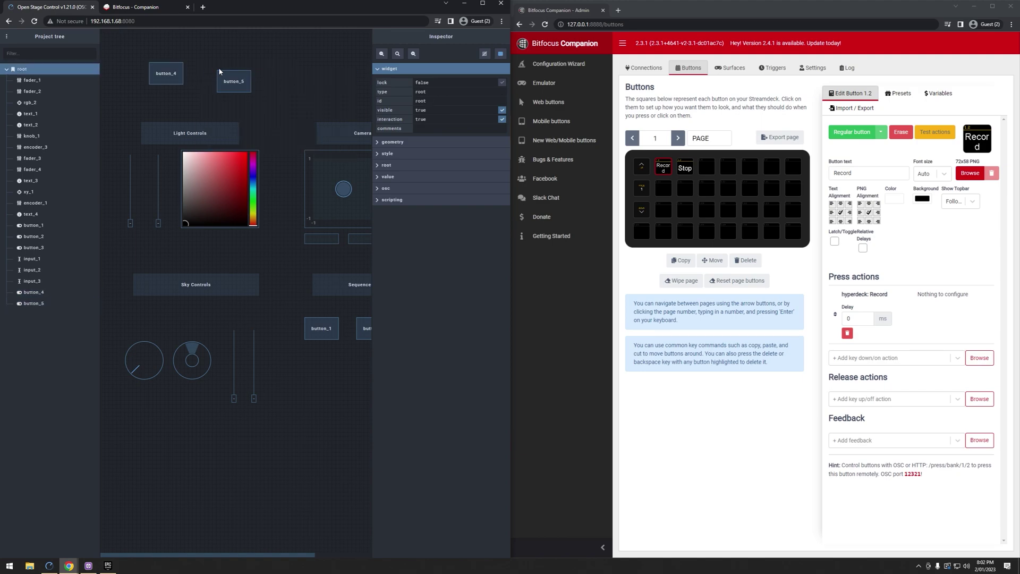
drag(218, 75, 194, 68)
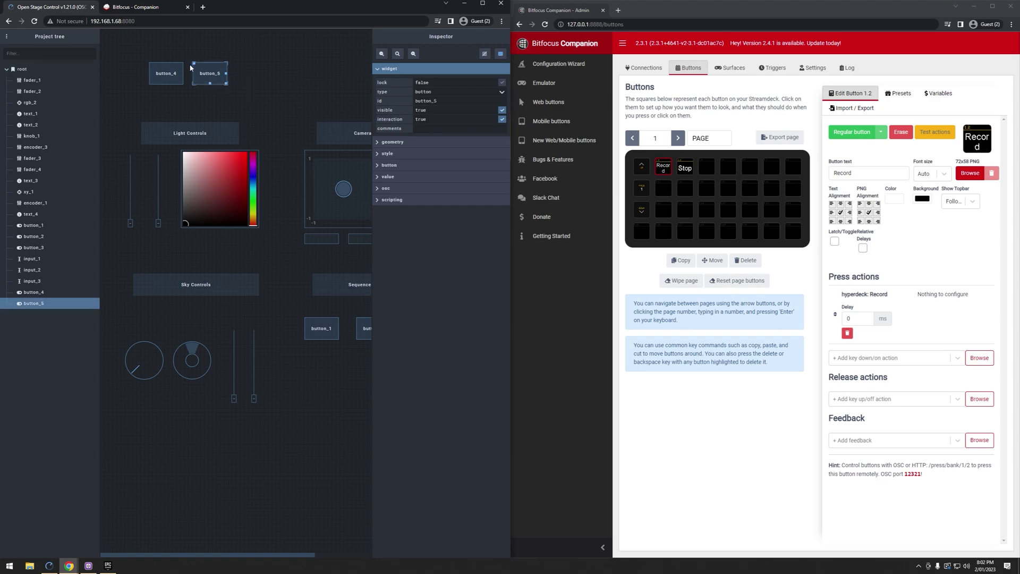
Set the id of the first new button widget, button_4, to Record.
click(166, 72)
double_click(444, 99)
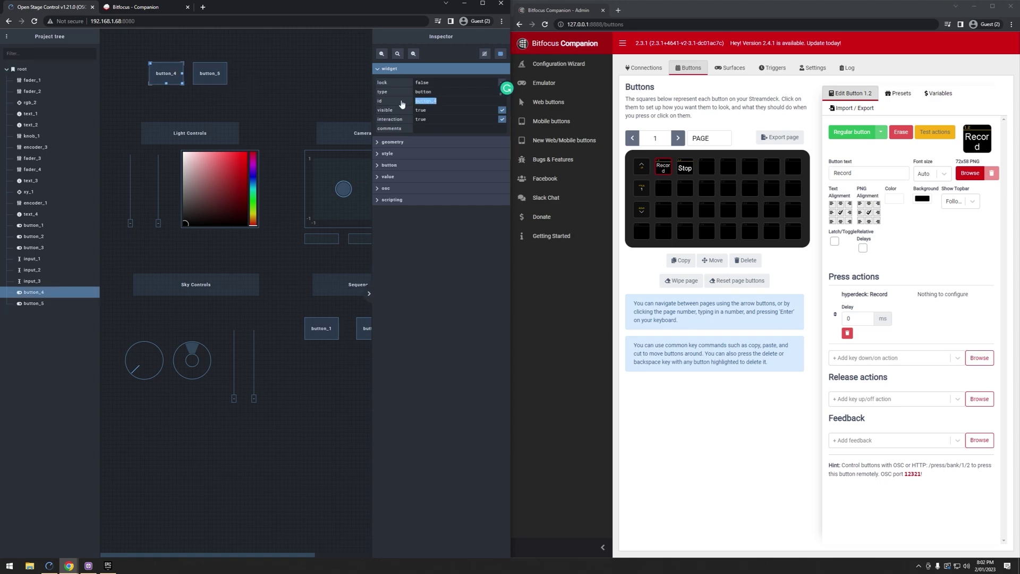
text(Record)
click(211, 79)
double_click(388, 94)
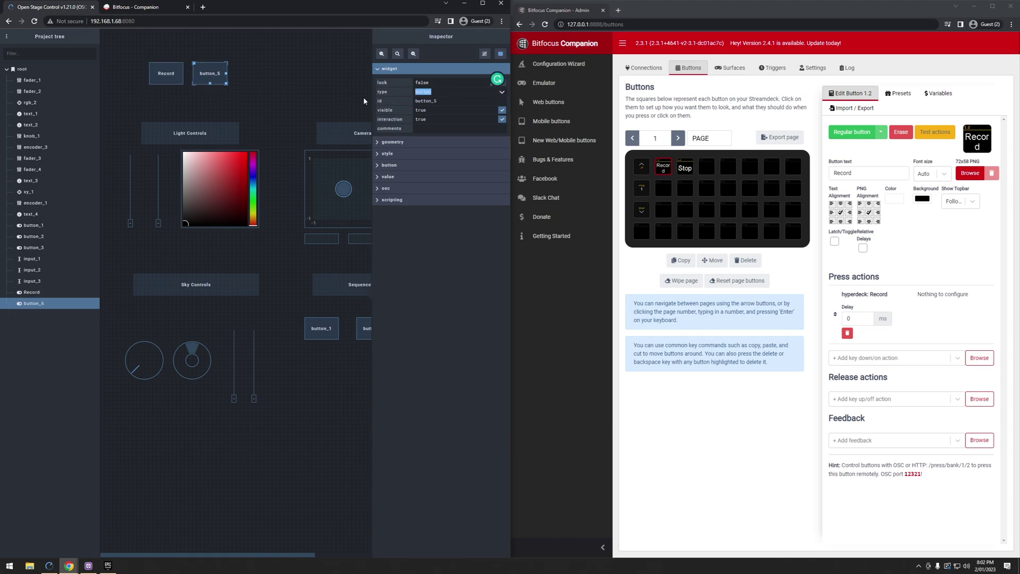
text(Stop)
click(322, 114)
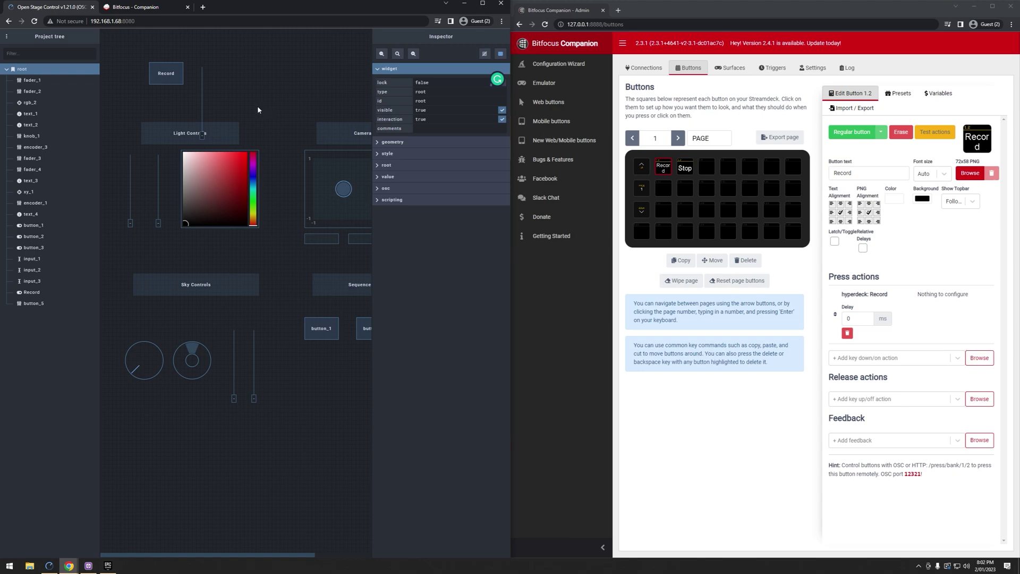
key(ctrl+z)
Set the id of the second new button widget, button_5, to Stop.
click(214, 71)
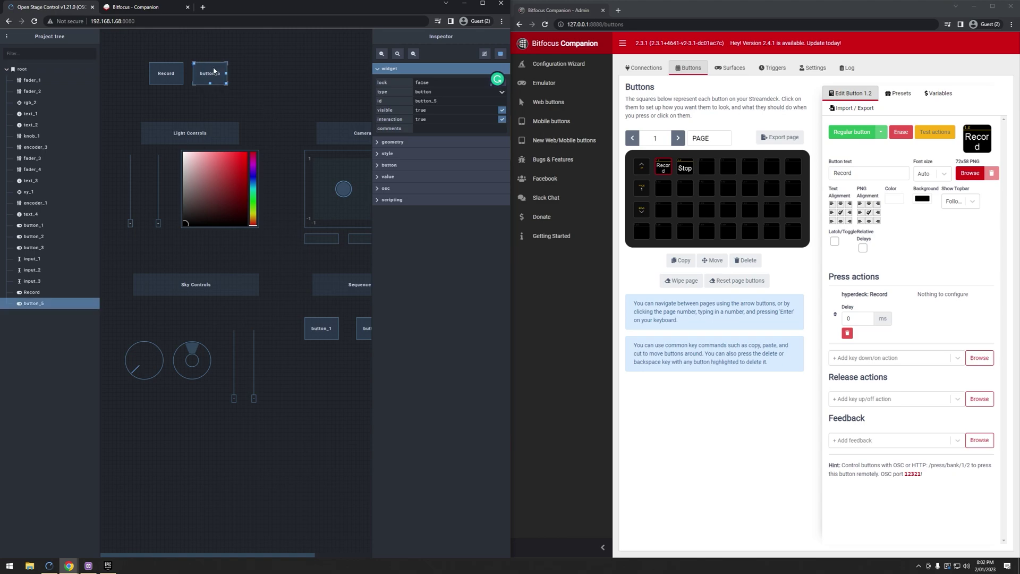
double_click(444, 101)
text(Stop)
click(292, 83)
Try out how the Record and Stop widgets toggle and inspect the Record widget's style and button properties.
click(171, 74)
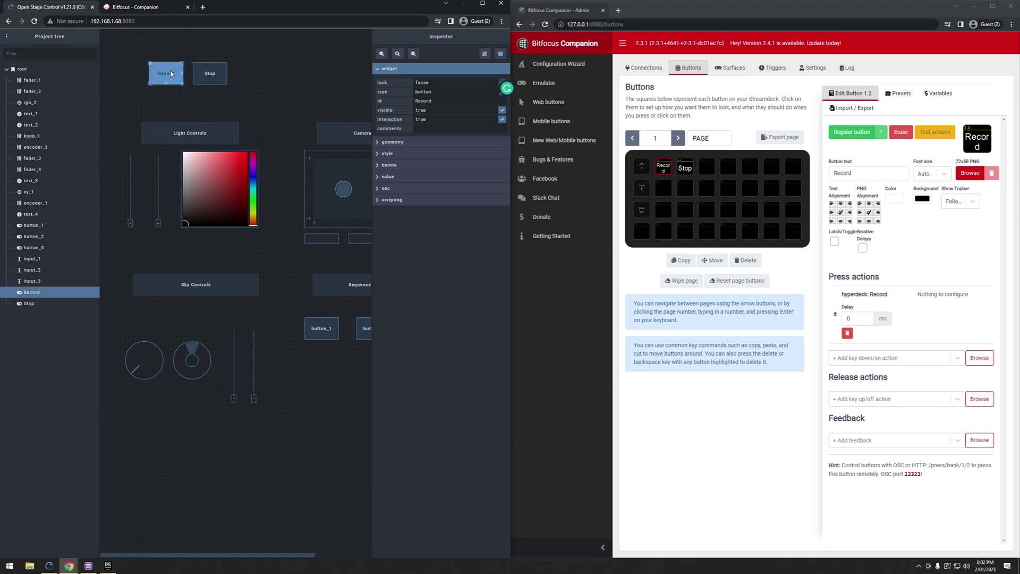
click(206, 76)
click(158, 79)
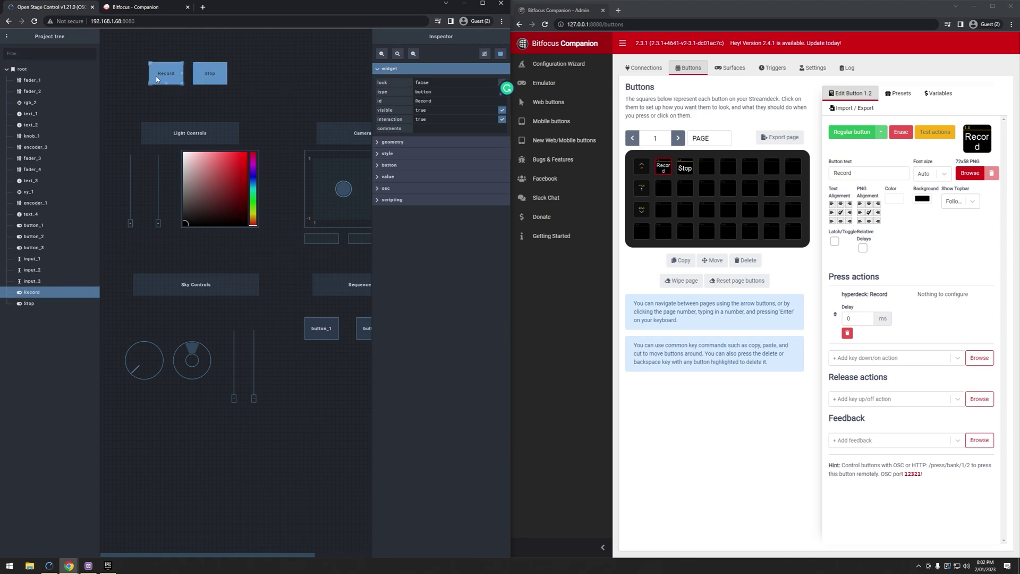
click(383, 153)
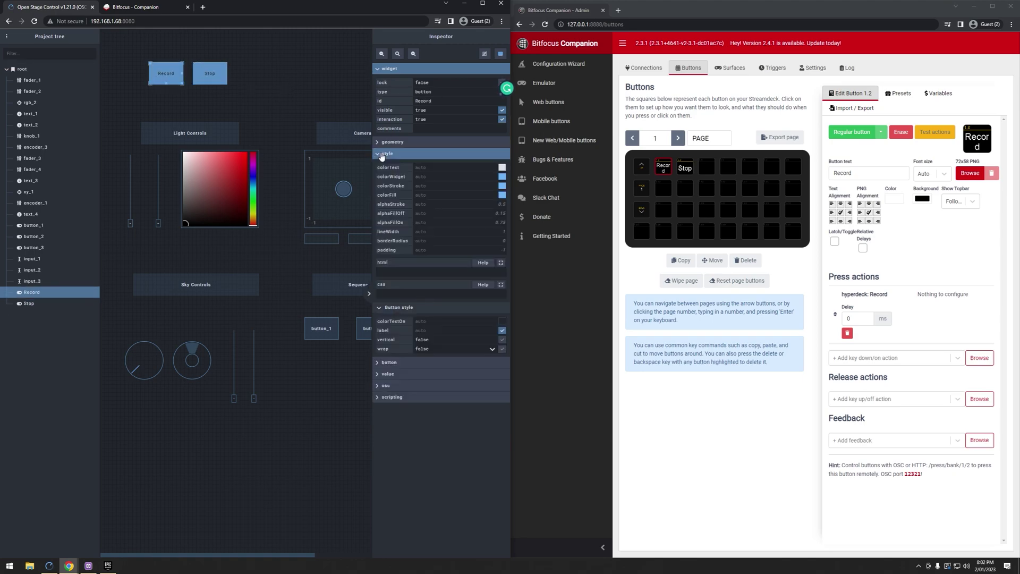
click(382, 154)
click(381, 164)
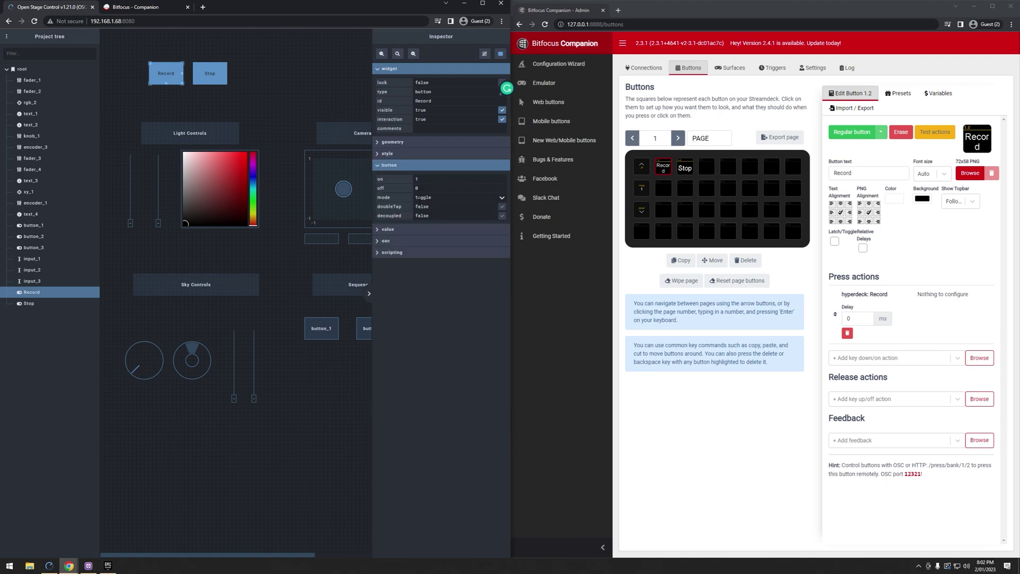
click(164, 74)
click(165, 74)
Set the Stop widget's button mode to push and try it out.
click(215, 77)
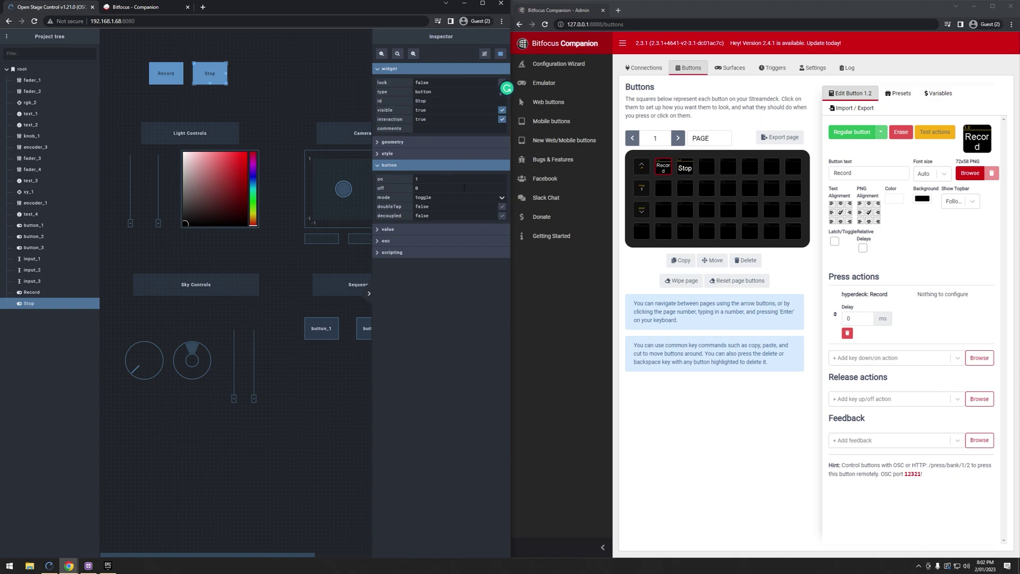
click(467, 198)
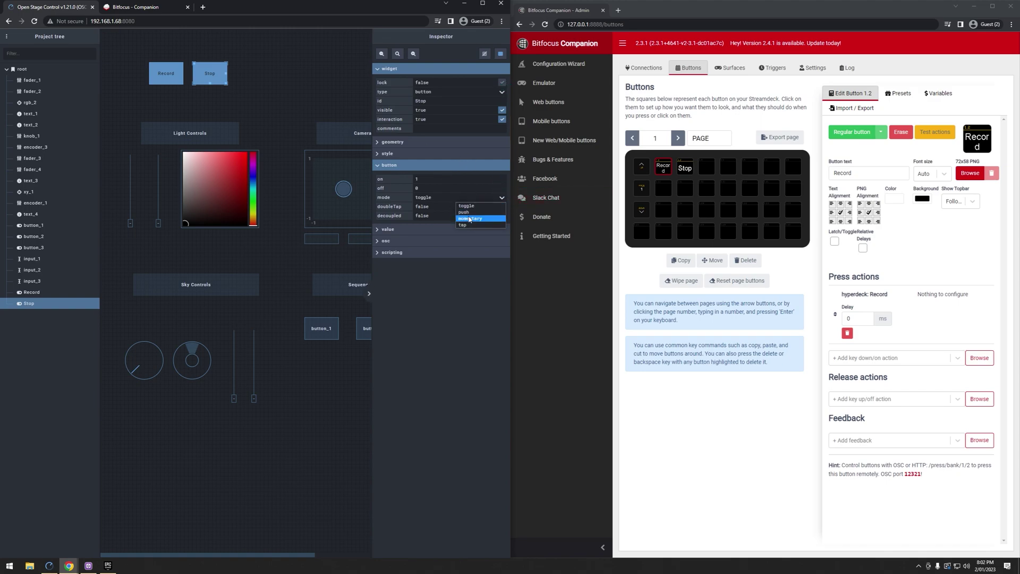
click(463, 212)
click(221, 74)
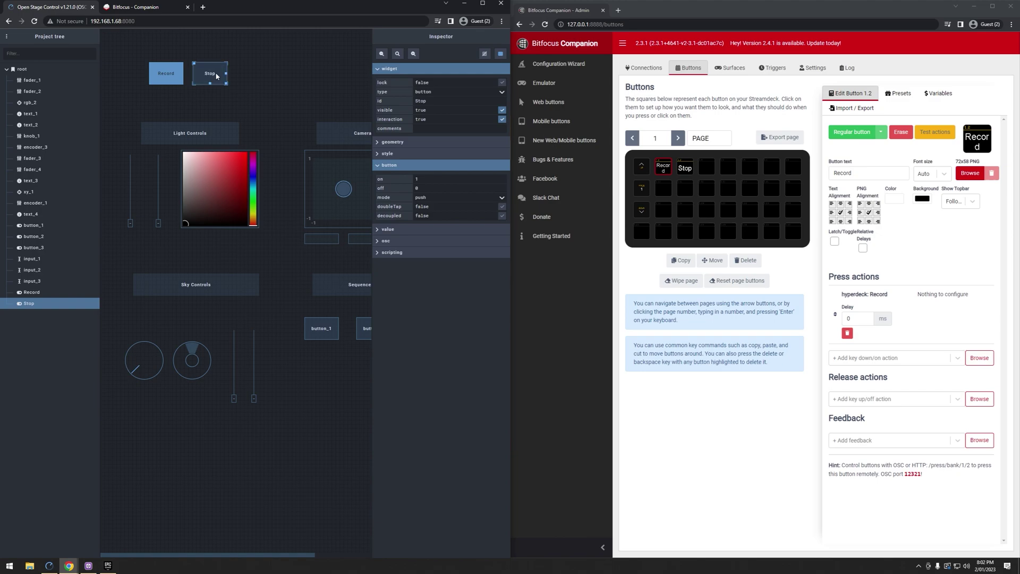
Set the Record widget's fill colour to red (#e63737).
click(169, 78)
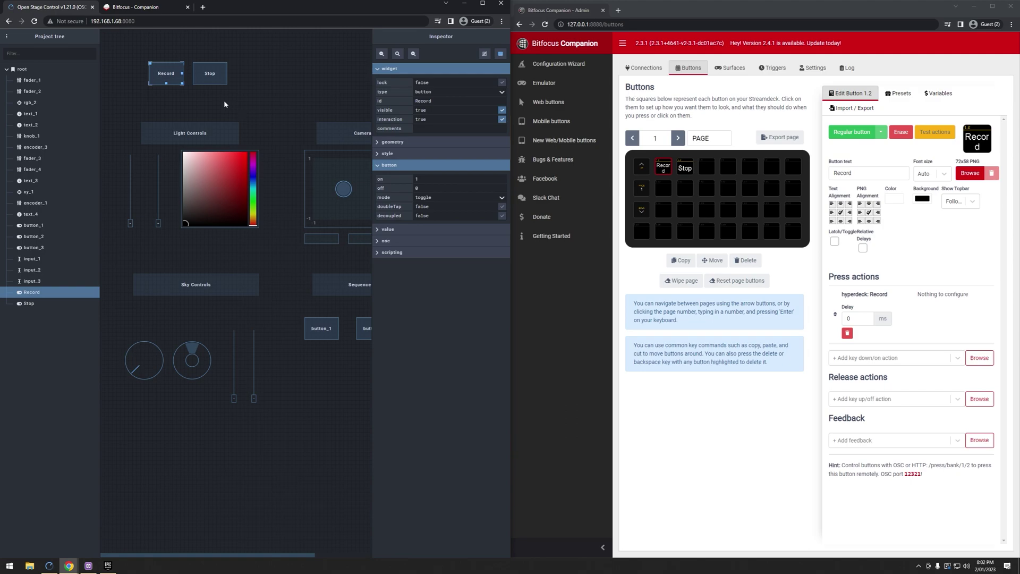
click(388, 155)
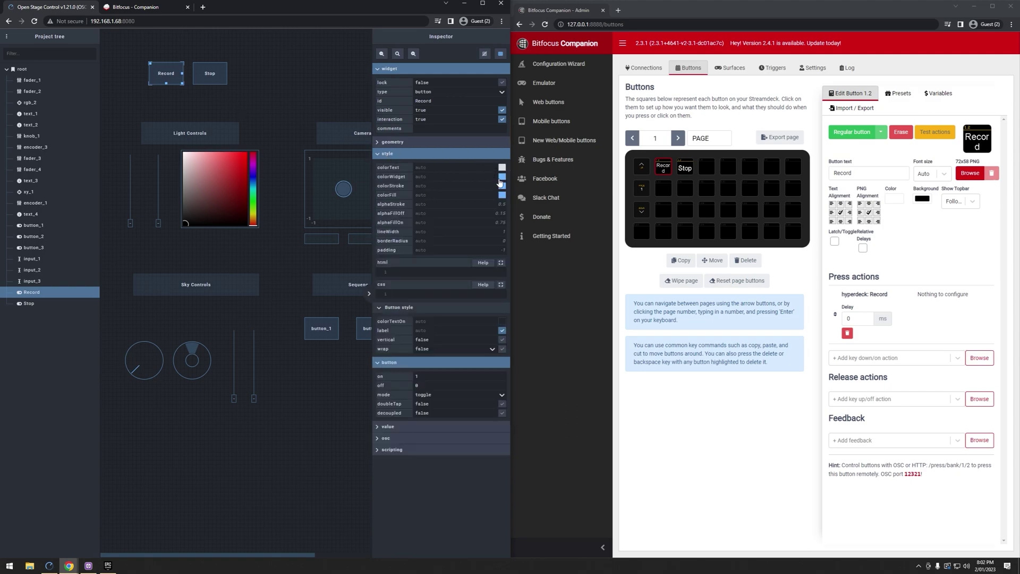
click(501, 178)
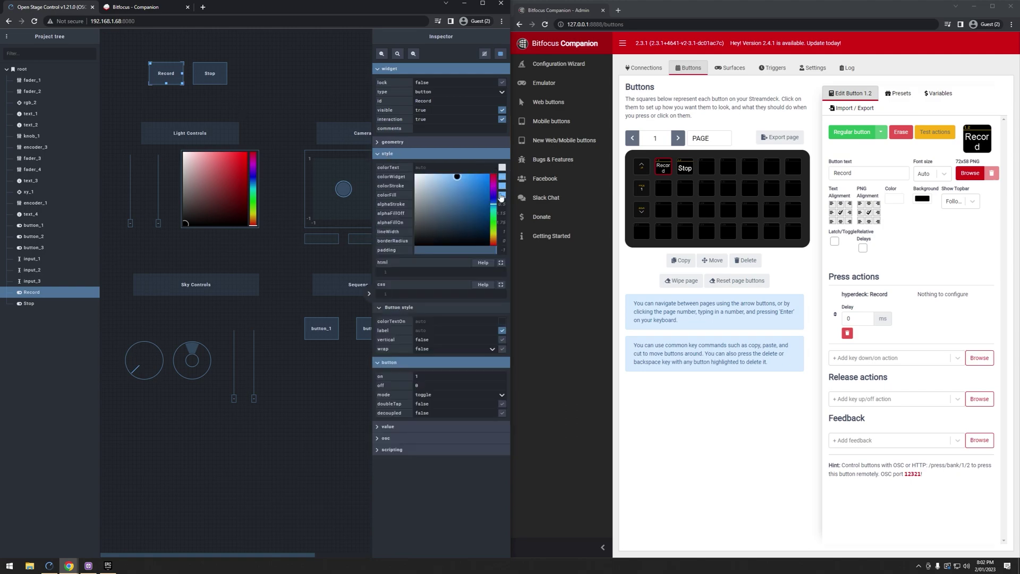
click(502, 194)
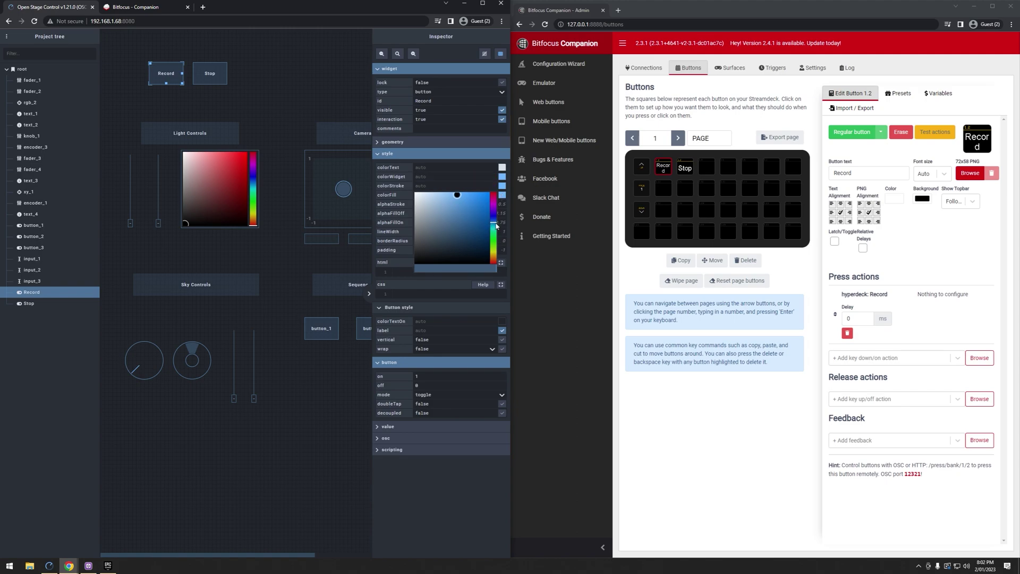
drag(496, 226, 495, 263)
mouse_move(459, 201)
mouse_down()
mouse_move(481, 201)
mouse_move(471, 200)
mouse_up()
drag(495, 262, 493, 195)
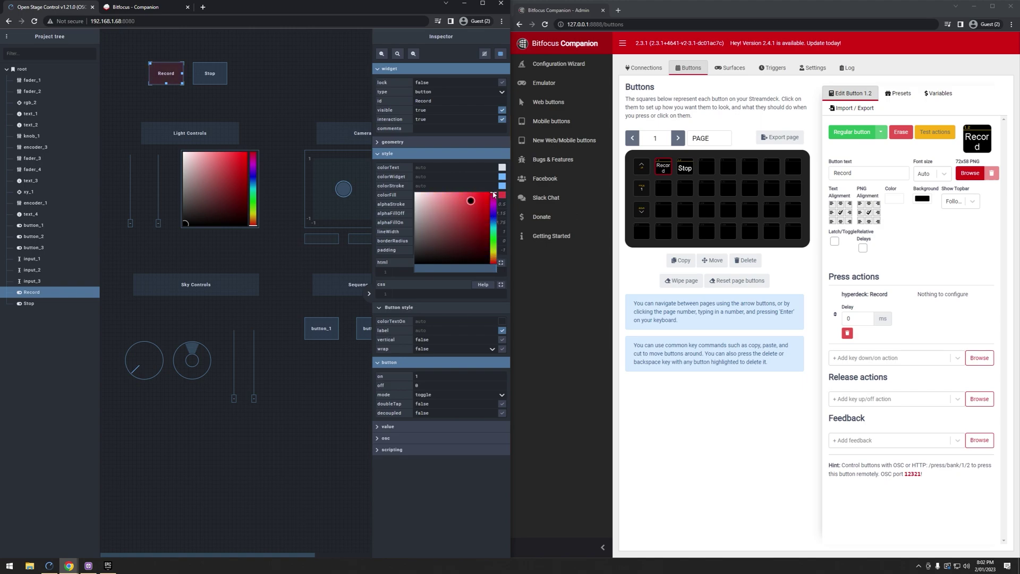
click(203, 42)
click(173, 79)
click(175, 80)
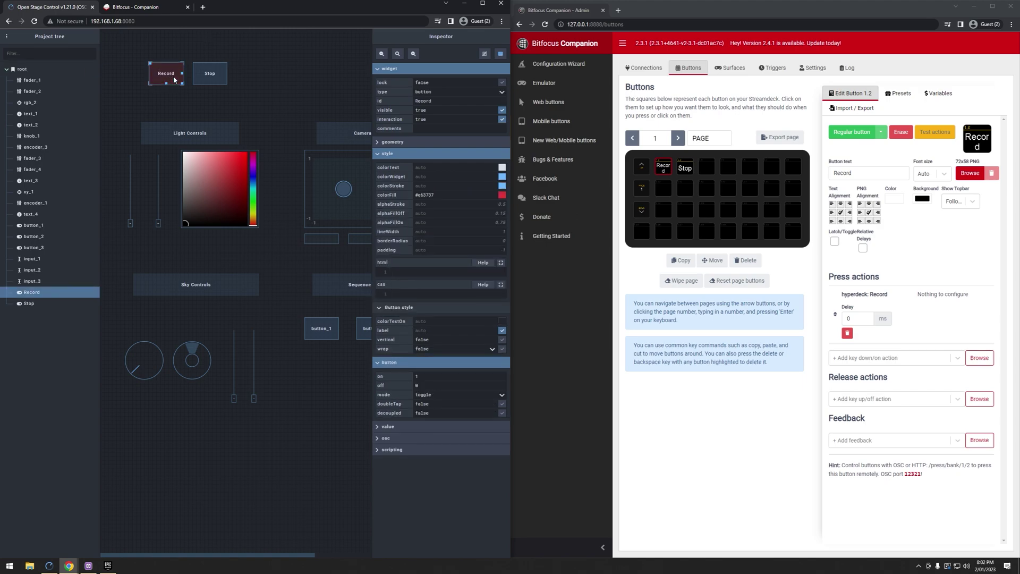
click(187, 112)
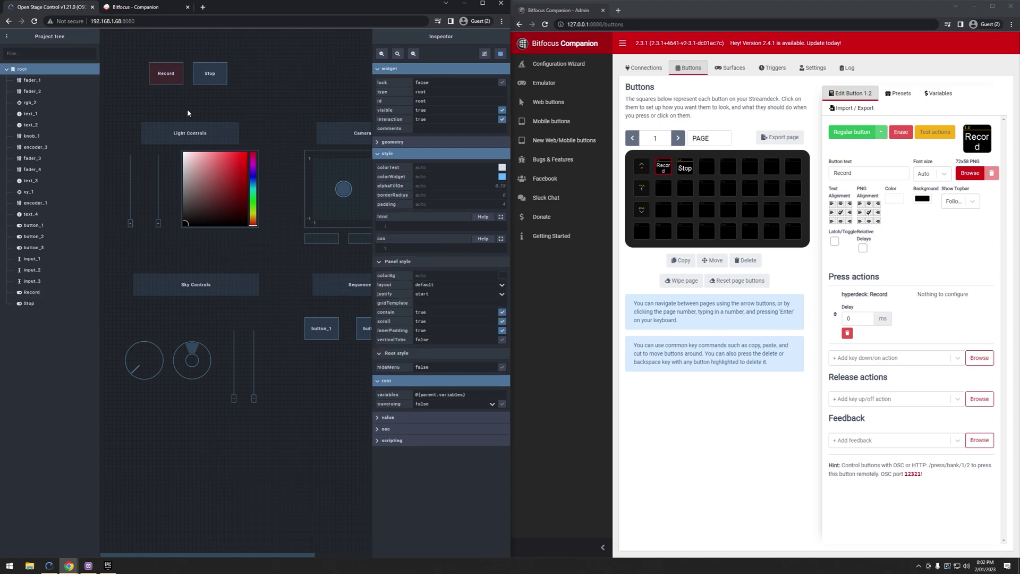
Copy the OSC path /press/bank/1/2 from Companion's Record button into the Record widget's OSC address.
click(174, 80)
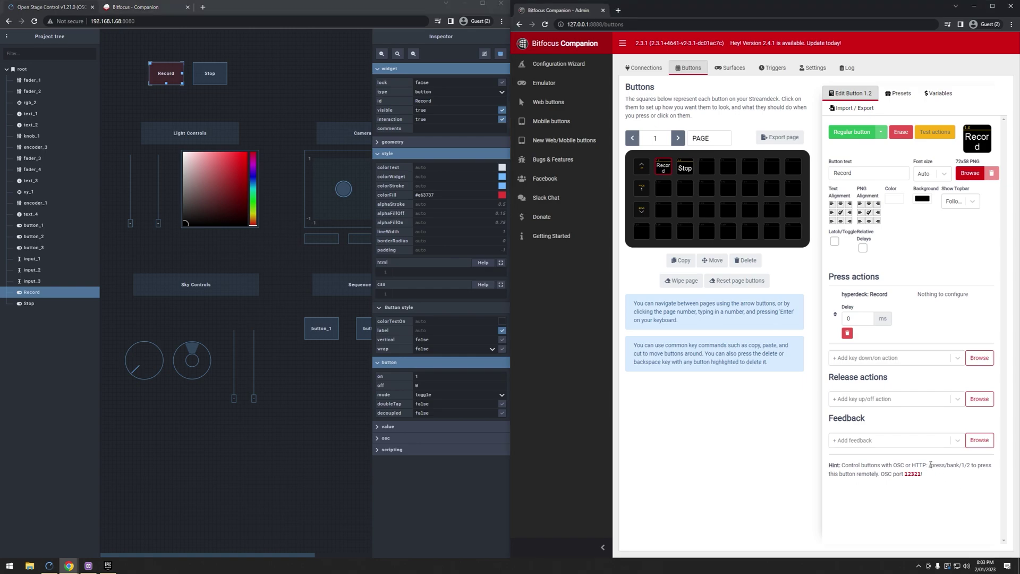
drag(930, 465, 967, 464)
click(971, 465)
click(394, 439)
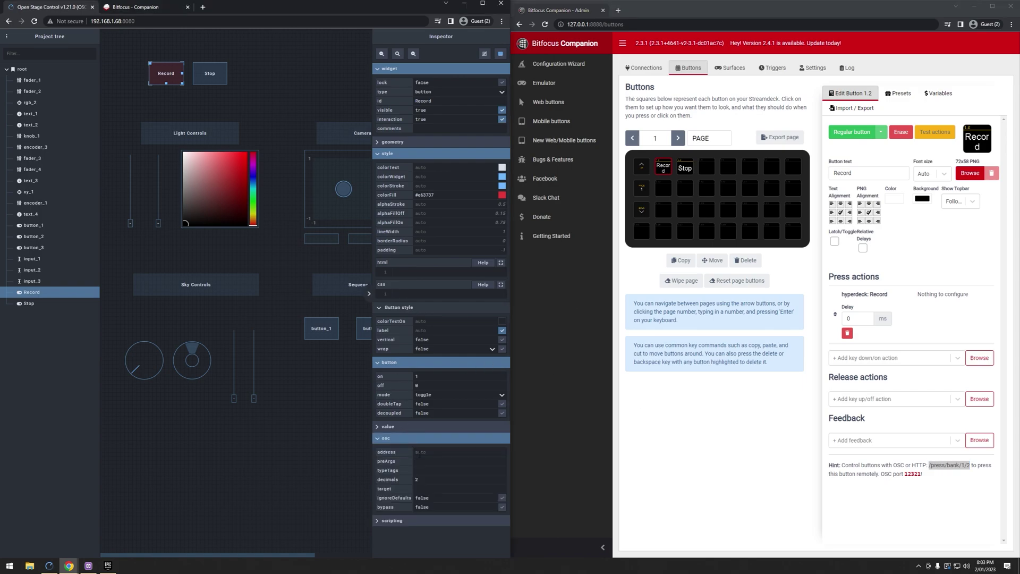
Copy the OSC path /press/bank/1/3 from Companion's Stop button into the Stop widget's OSC address.
click(206, 76)
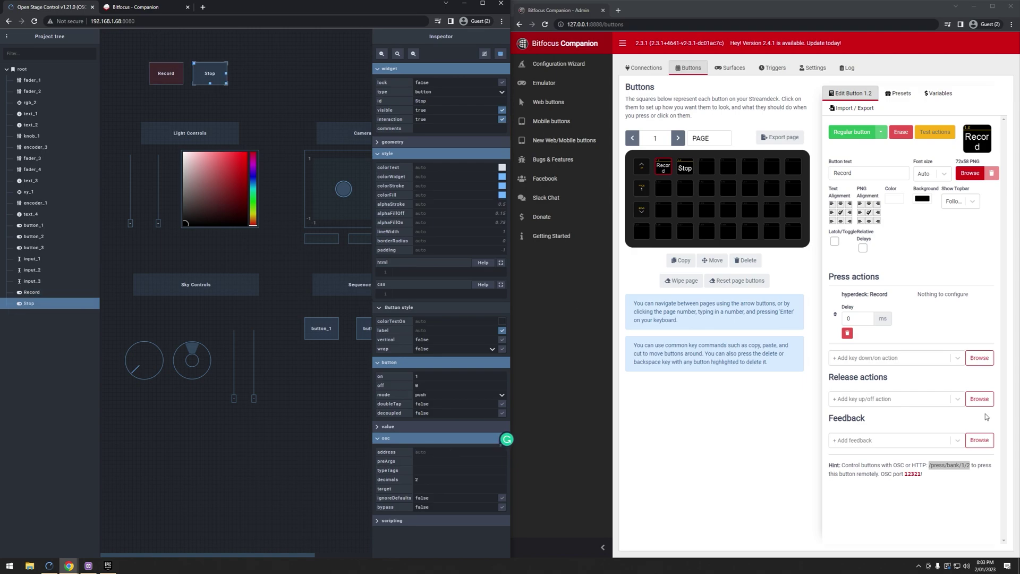
click(682, 171)
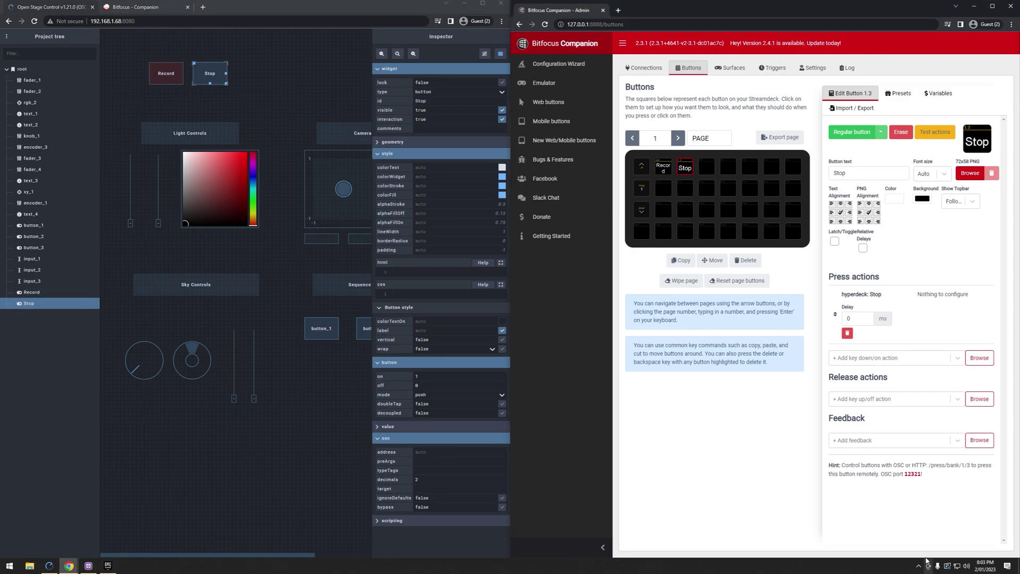
drag(933, 465, 966, 466)
click(427, 451)
click(269, 410)
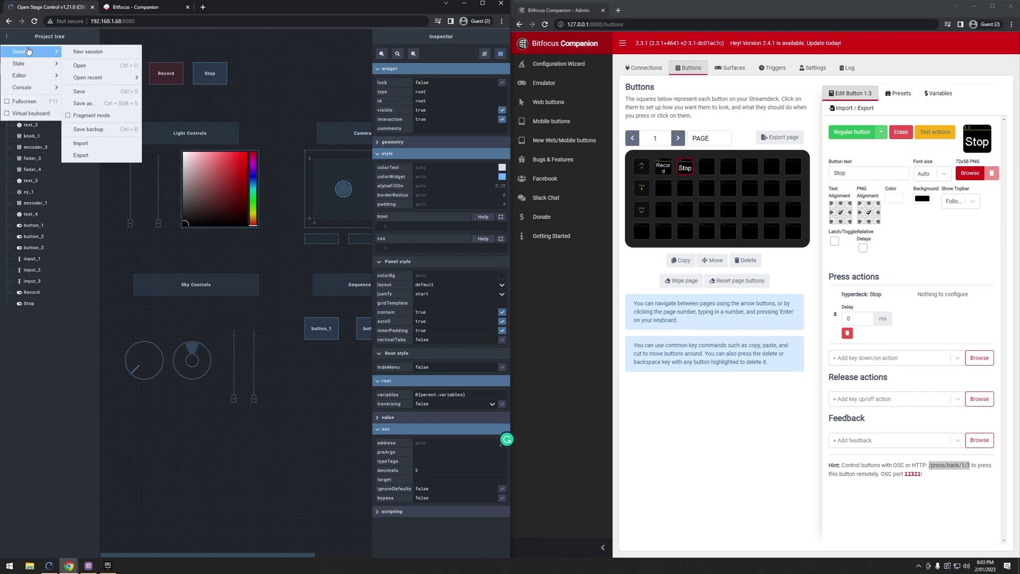
Save the session and turn off the Open Stage Control editor.
click(80, 91)
click(7, 36)
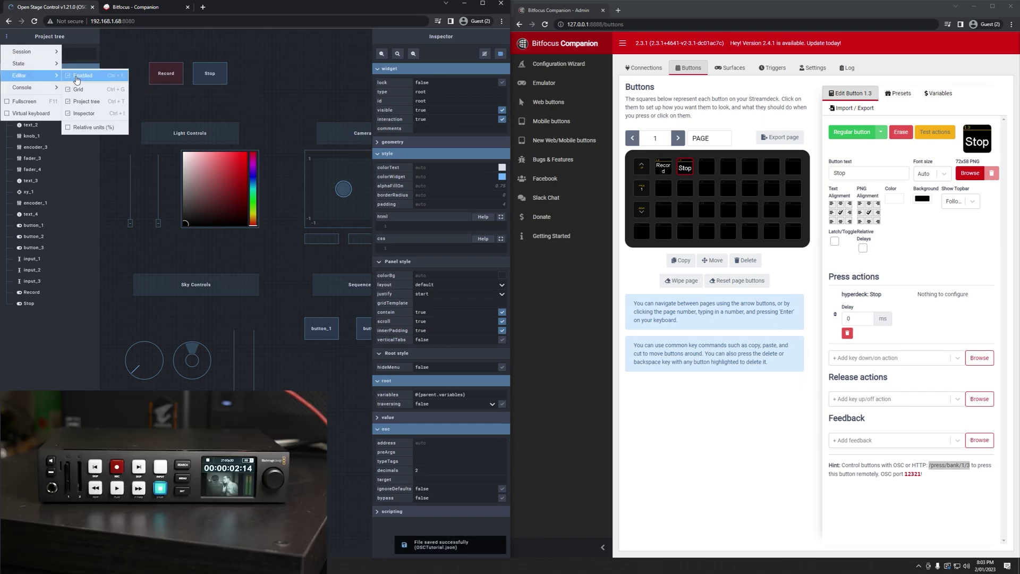
click(80, 76)
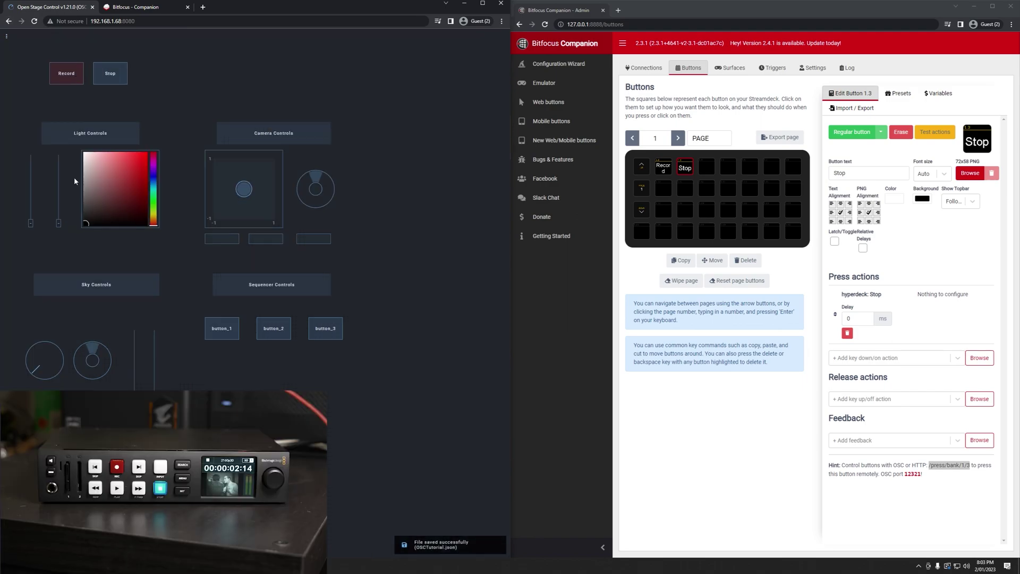
Test starting and stopping a HyperDeck recording with the Record and Stop widgets.
click(65, 73)
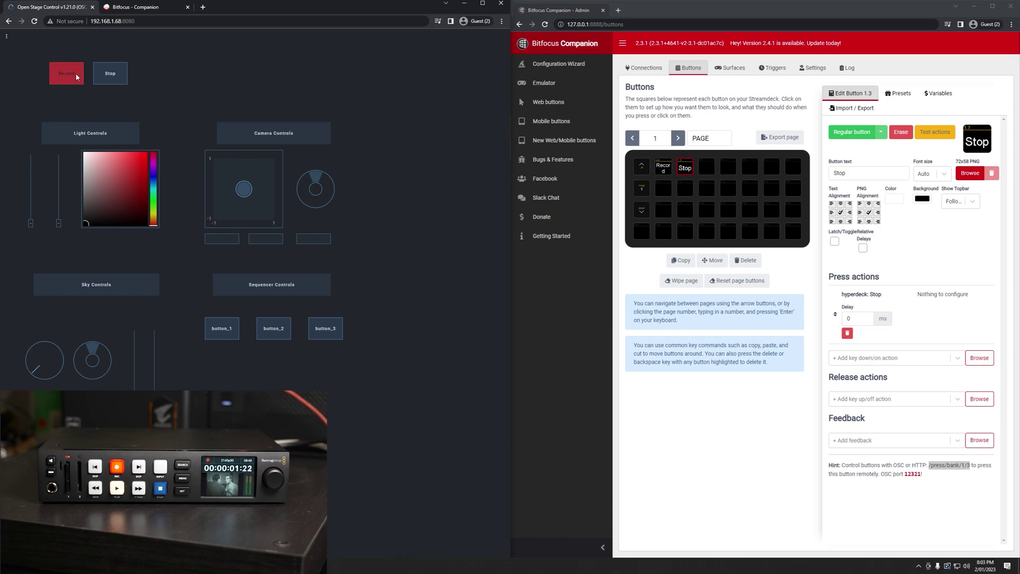
click(105, 75)
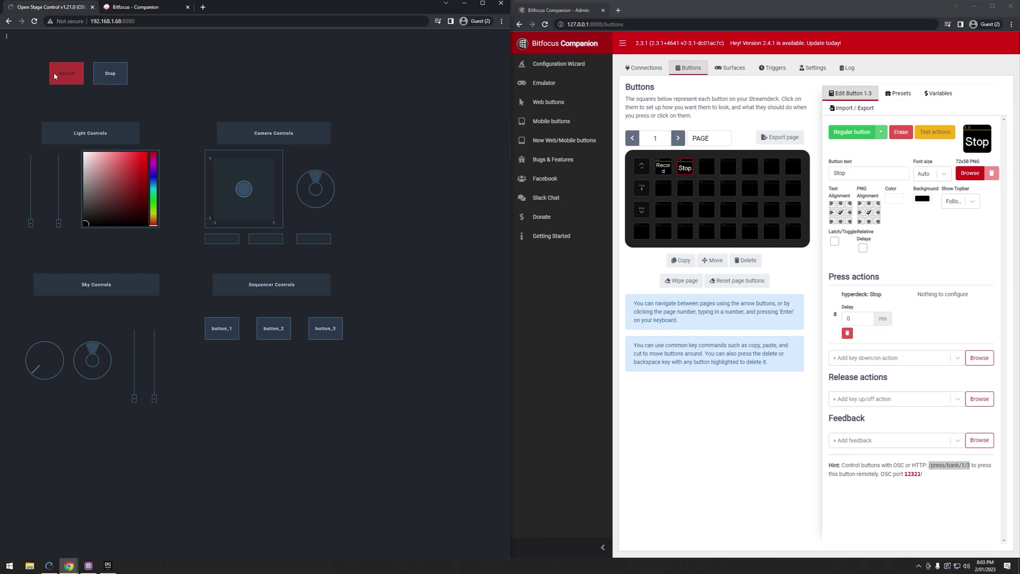
click(124, 78)
Turn the editor back on, collapse the Stop widget's style, button and osc properties, and open its onValue script.
click(6, 36)
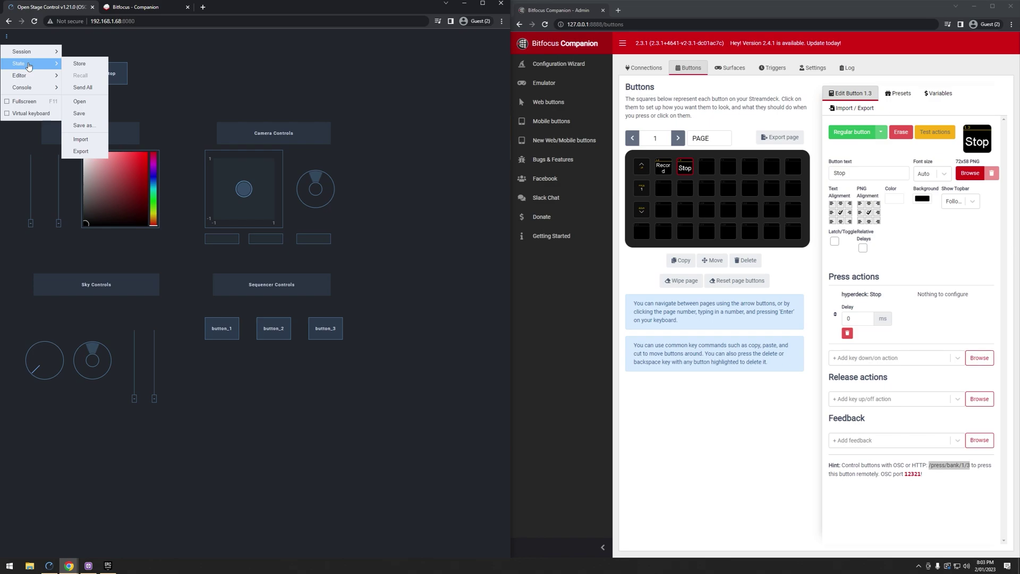
mouse_move(35, 80)
click(78, 75)
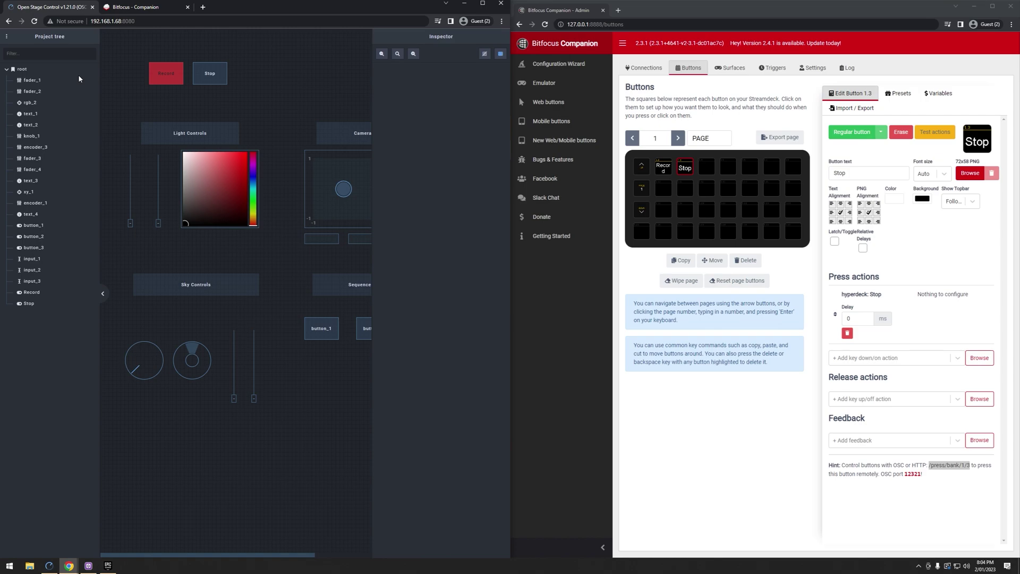
click(195, 79)
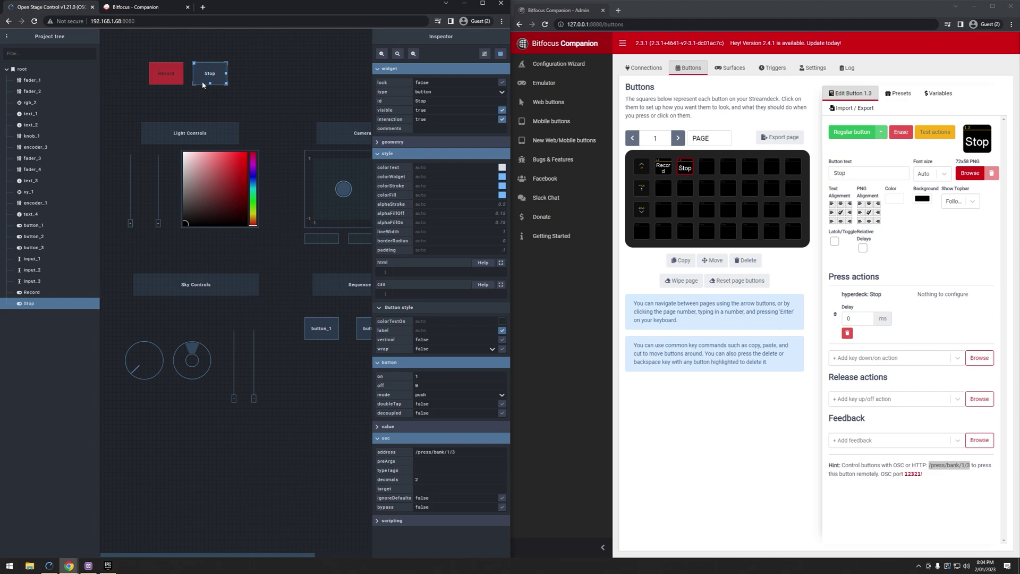
click(379, 153)
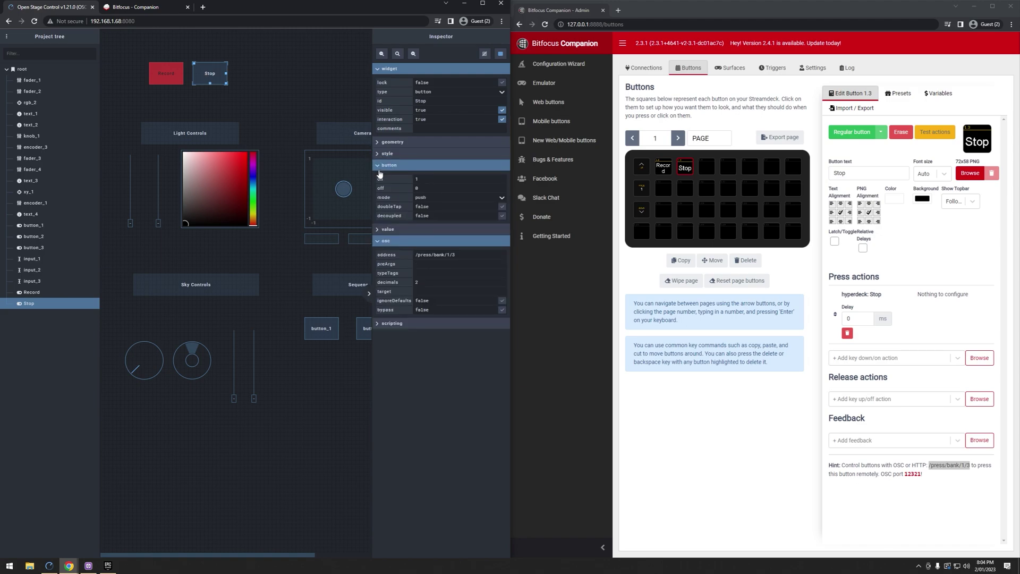
click(379, 165)
click(378, 188)
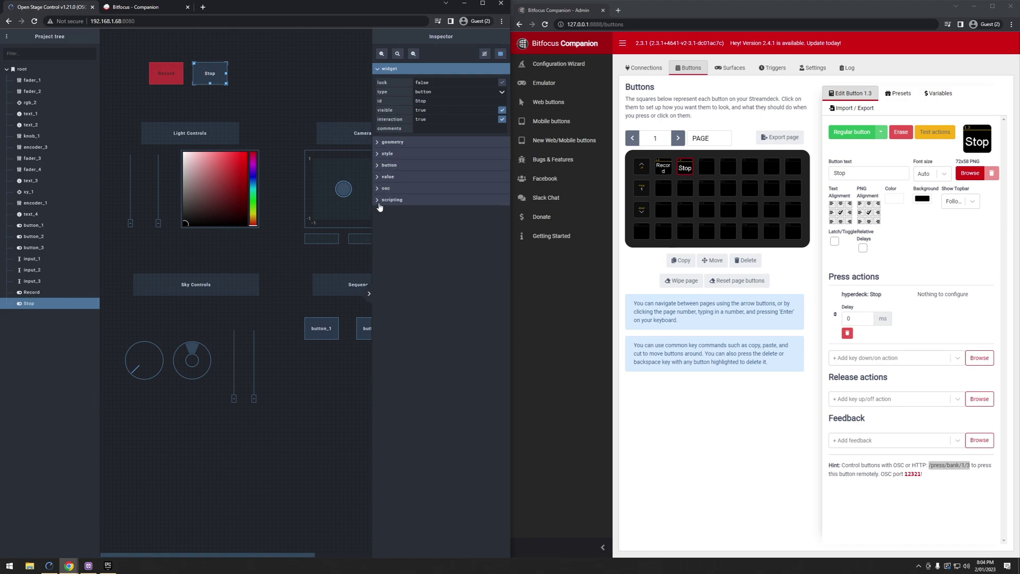
click(380, 200)
click(401, 245)
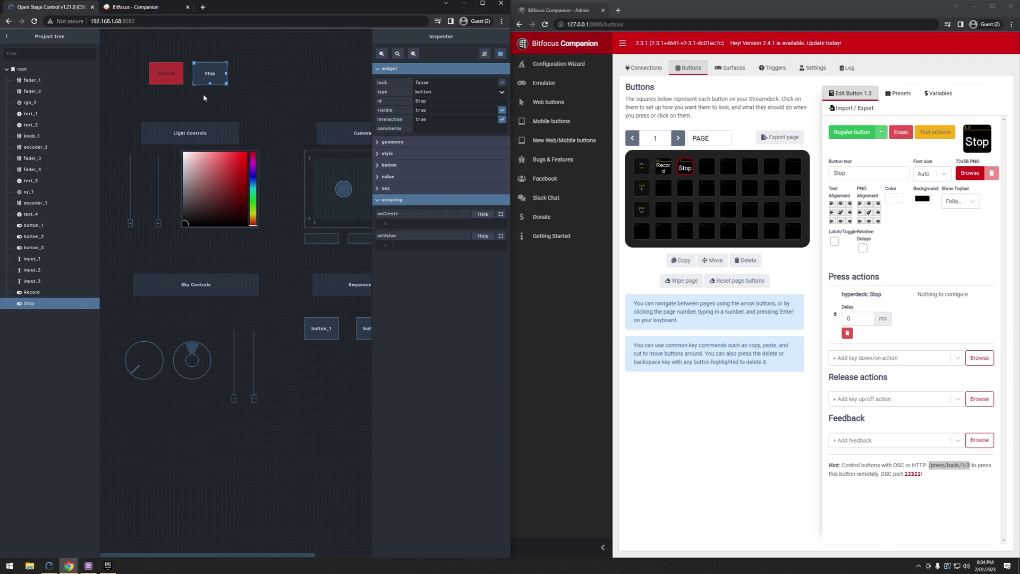
Write set("Record") in the Stop widget's onValue script, using the Record widget's id.
click(407, 246)
text(set)
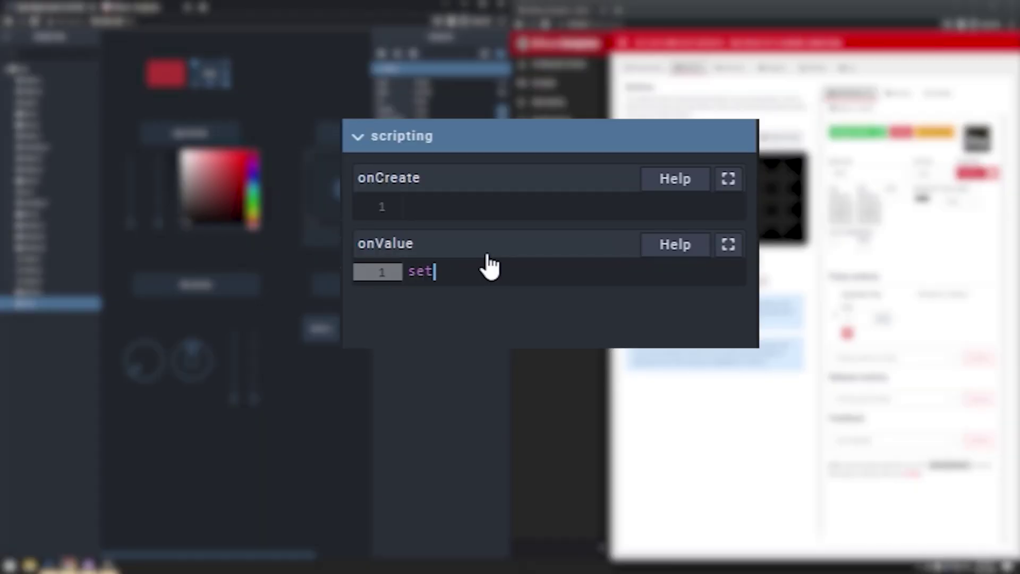
text(())
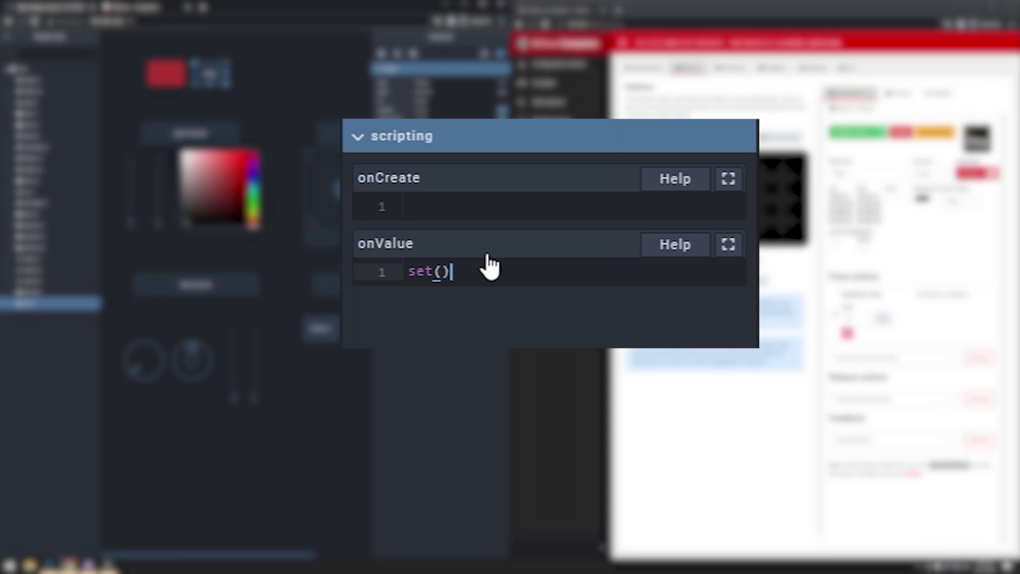
key(Left)
text("")
key(Left)
text(Record)
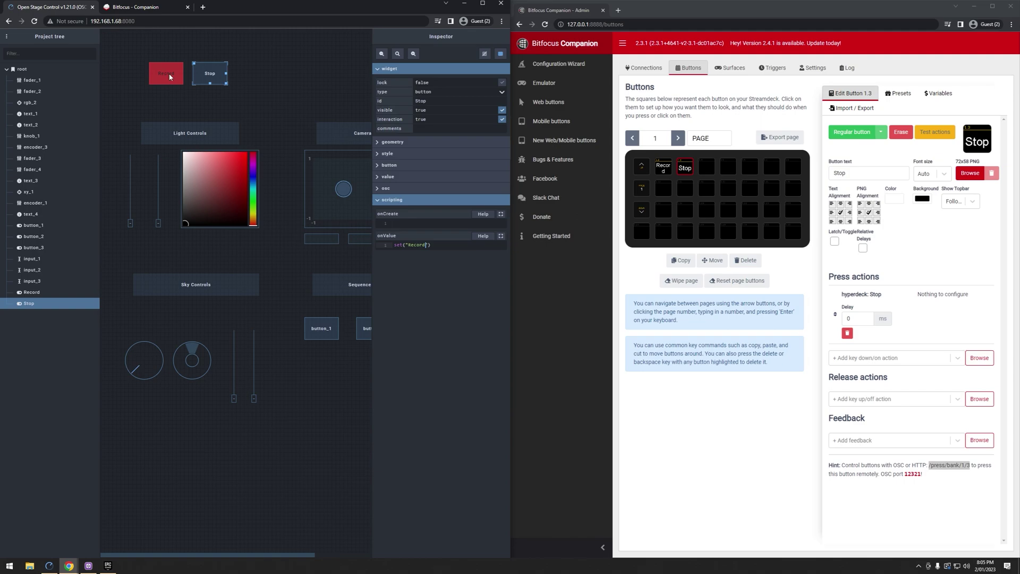
click(169, 75)
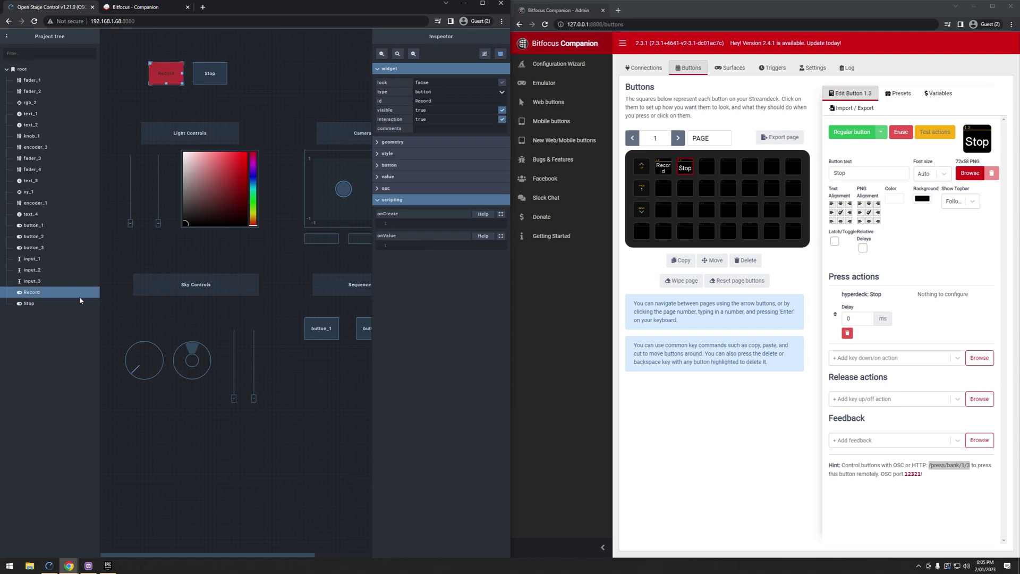
text(set("Record"))
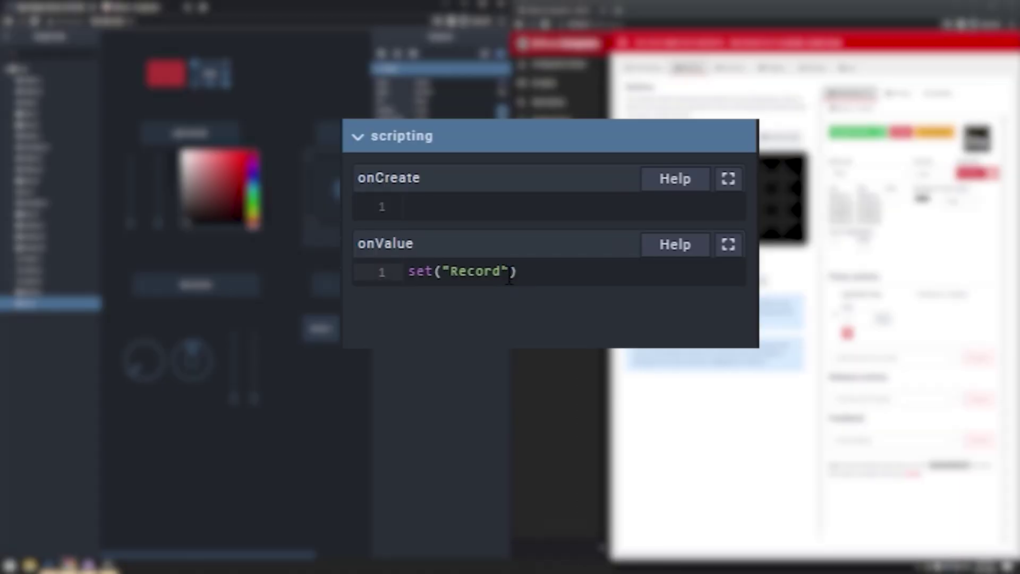
Extend the Stop widget's onValue script to set("Record", 0, {send: false}).
text(, )
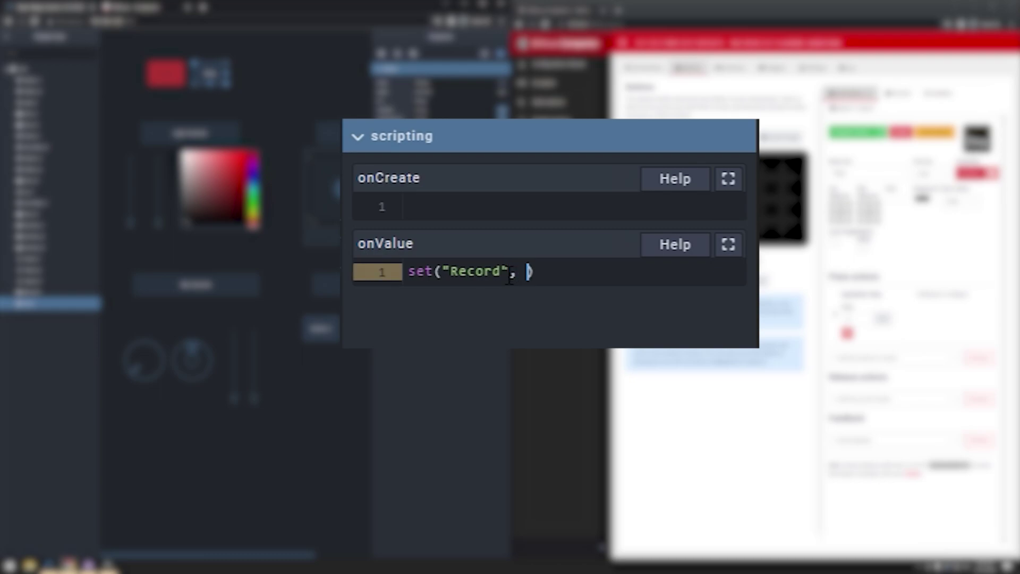
text(0)
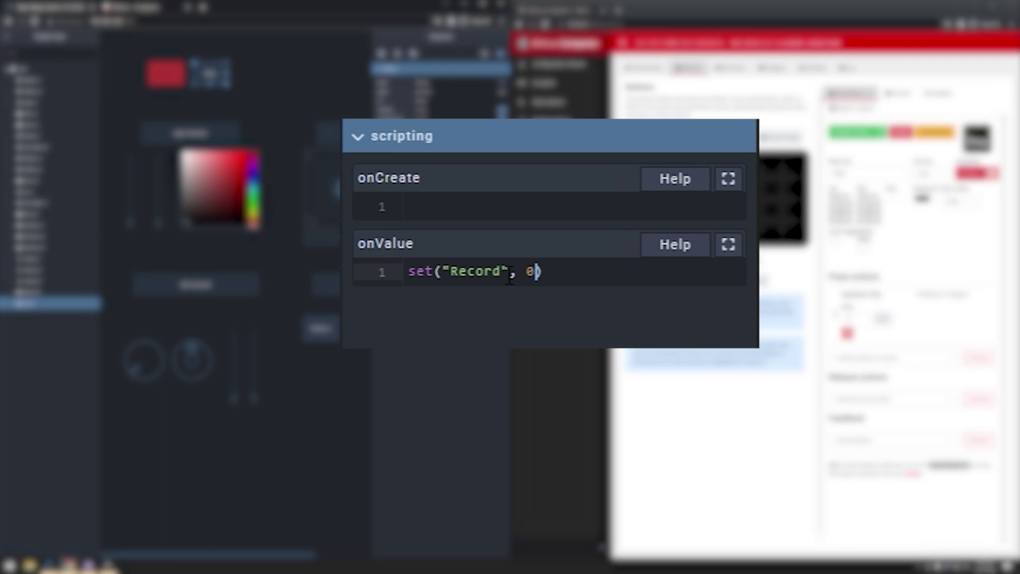
text(,)
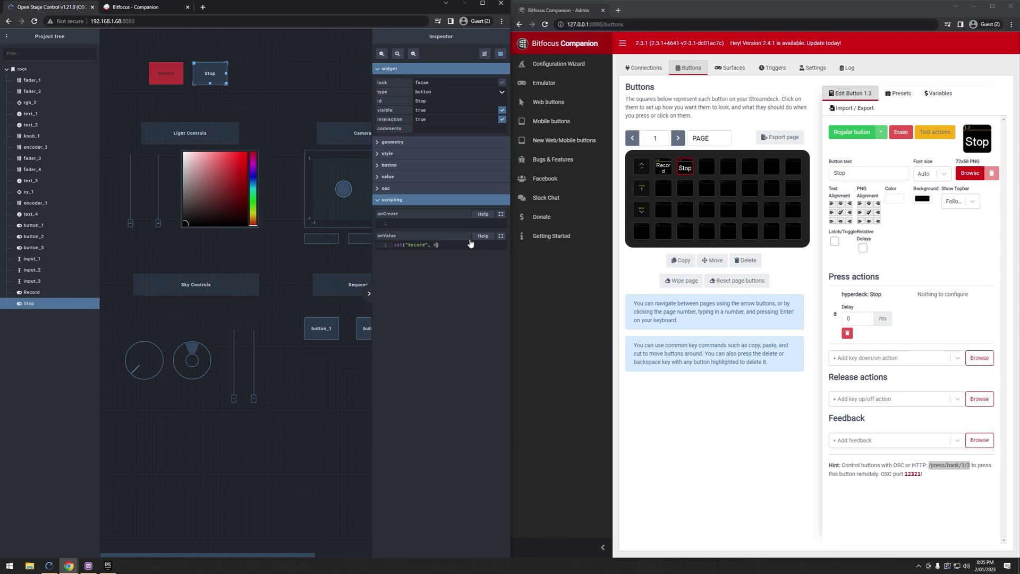
text(, )
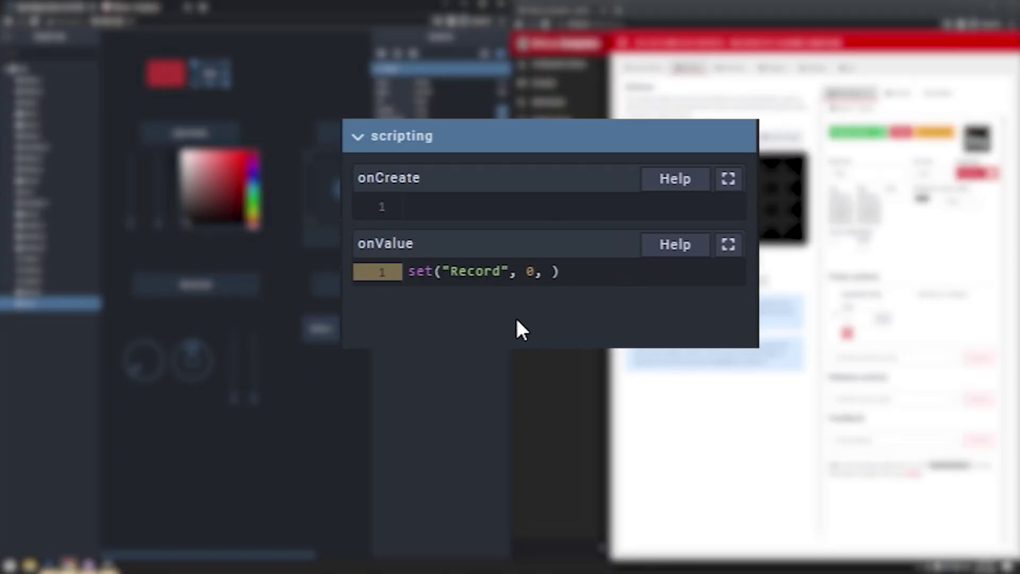
text({)
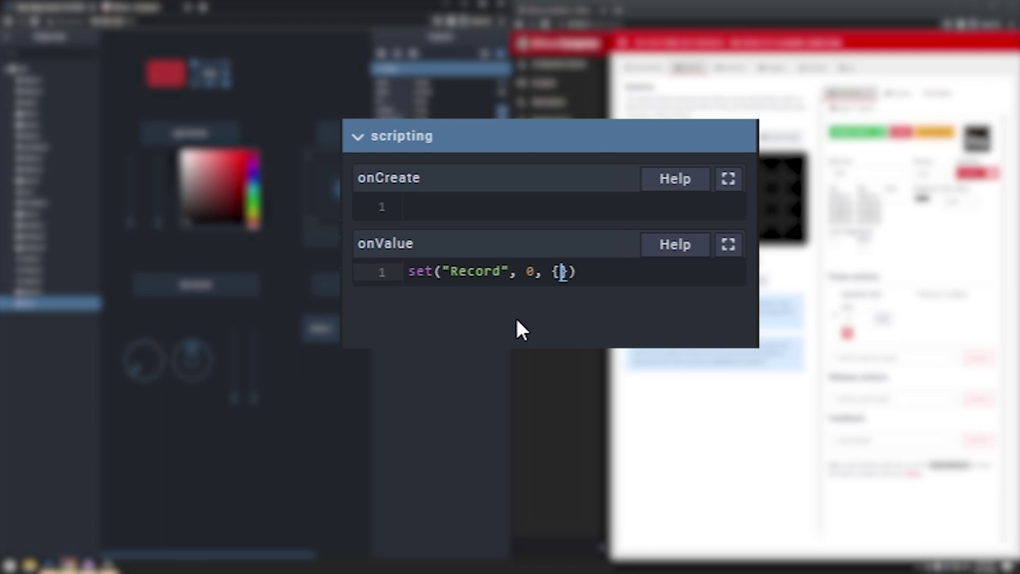
text(send)
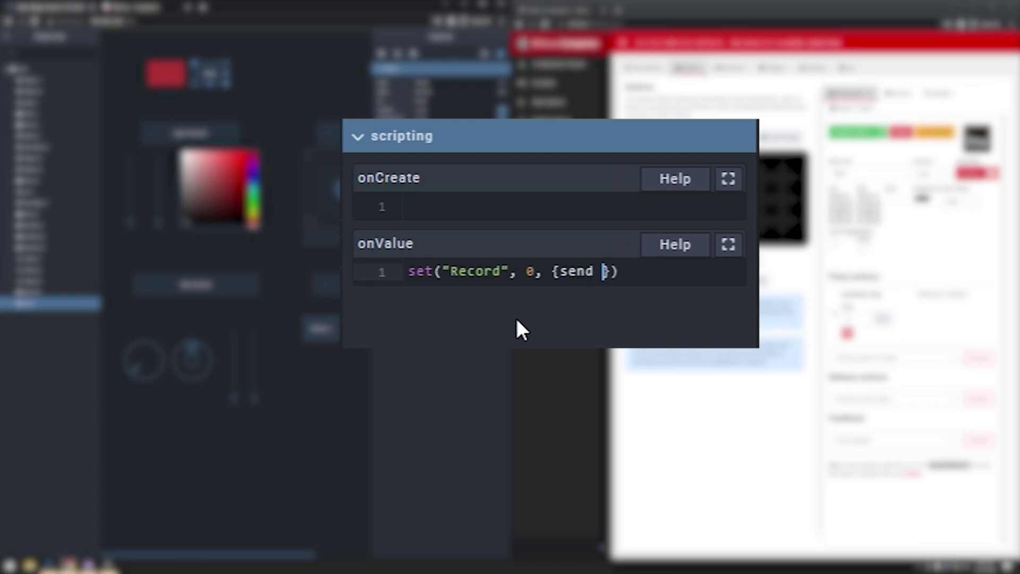
key(BackSpace)
text(:)
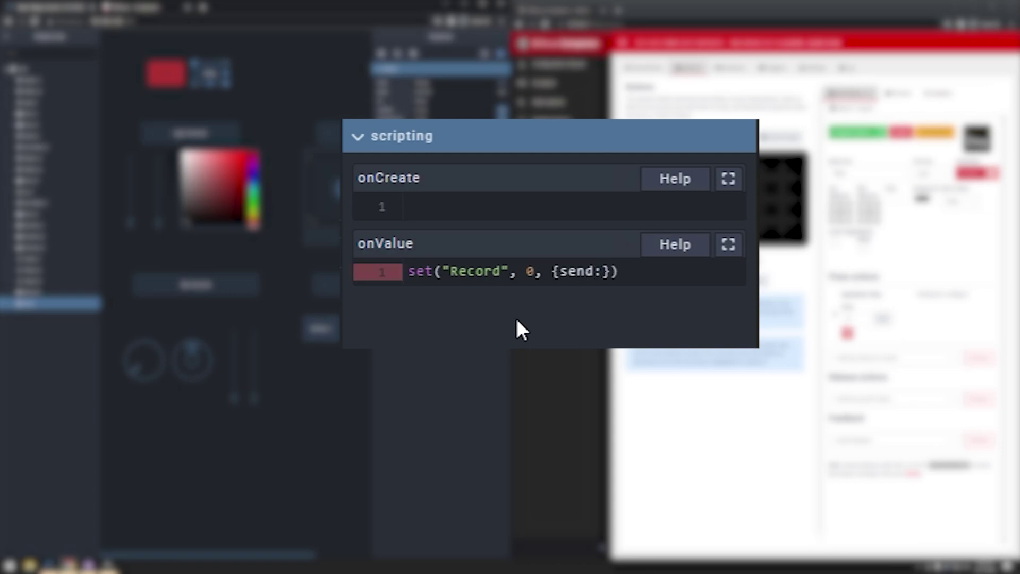
text( false)
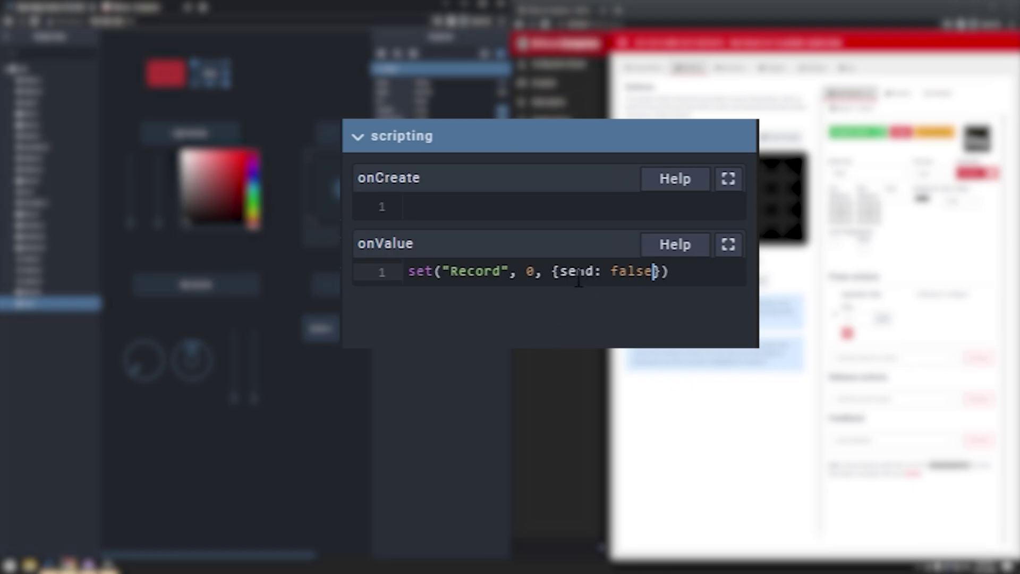
Leave the Stop widget's finished onValue script, select the root widget and save the current session to its existing file.
key(End)
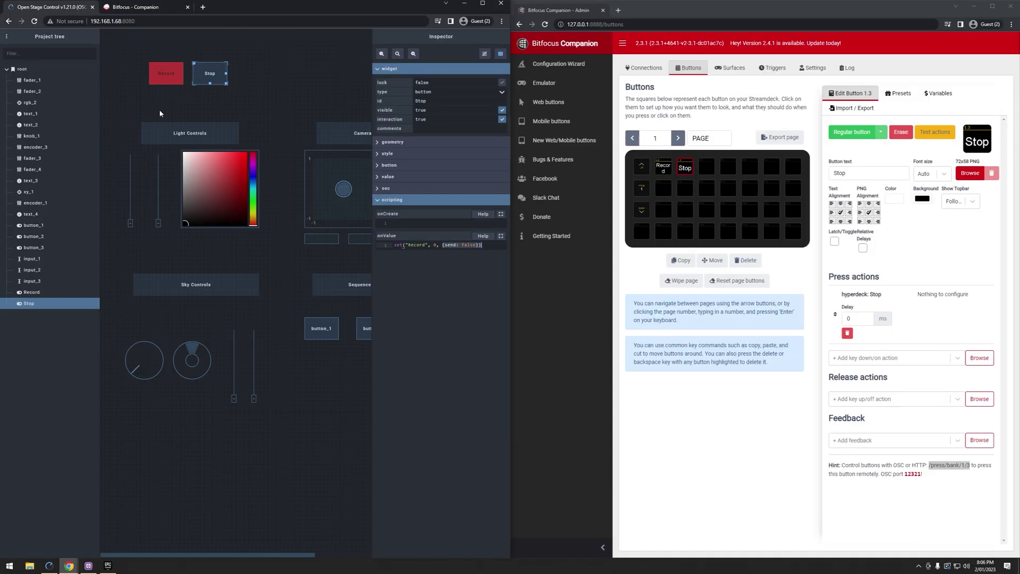
click(23, 69)
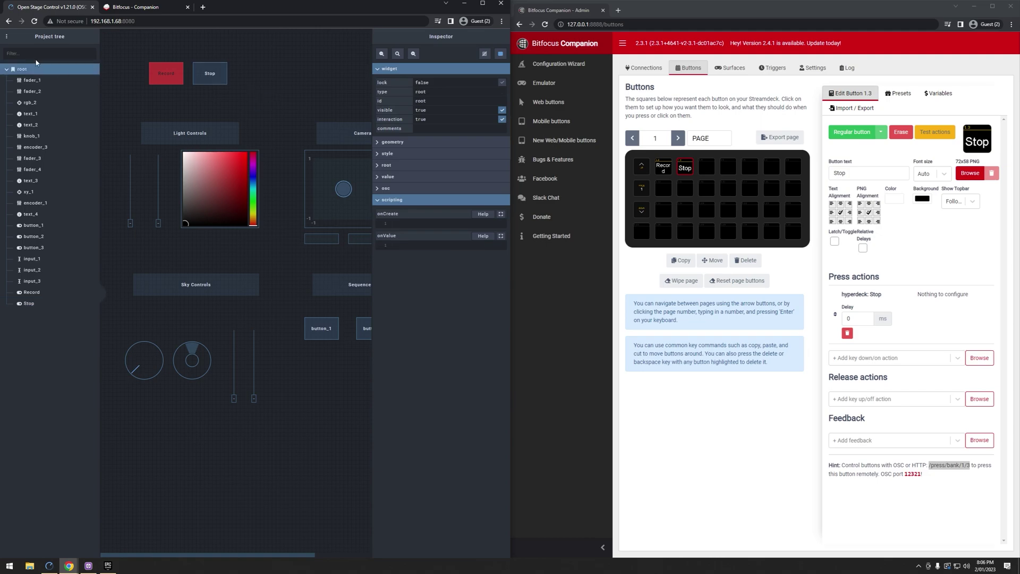
click(6, 36)
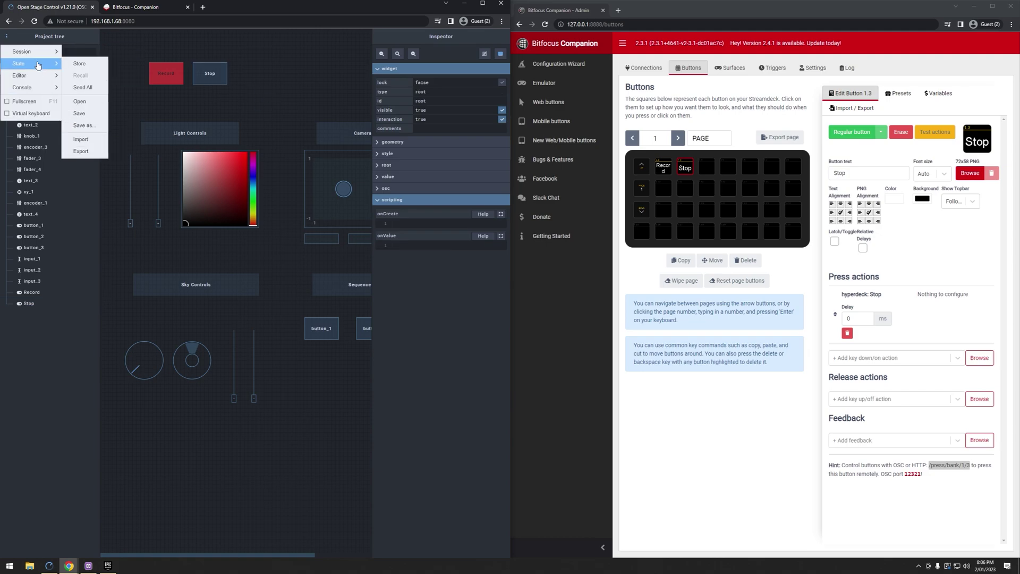
mouse_move(35, 55)
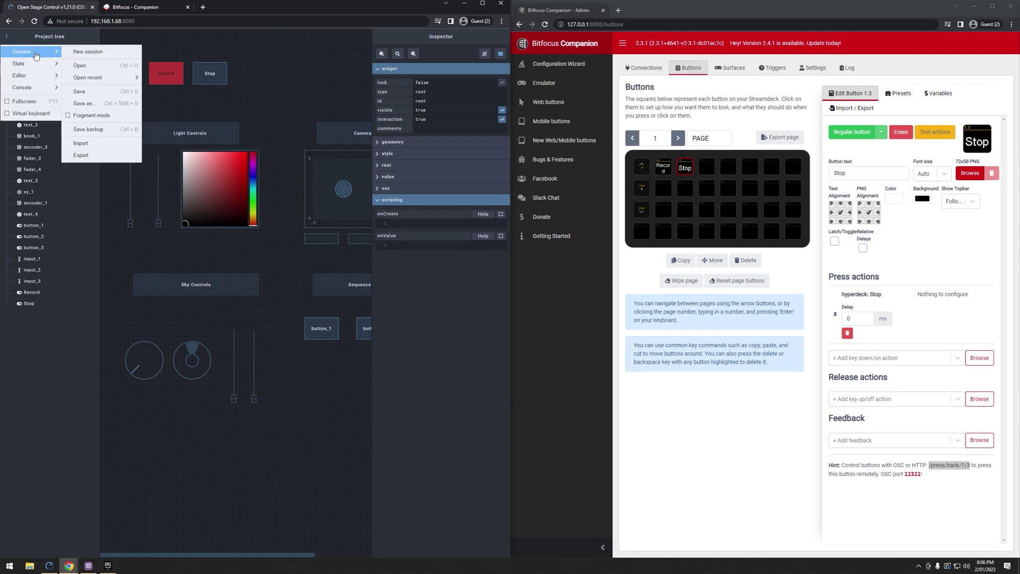
click(79, 93)
Turn the editor off so the Record and Stop widgets can be operated.
click(6, 36)
mouse_move(28, 74)
click(82, 75)
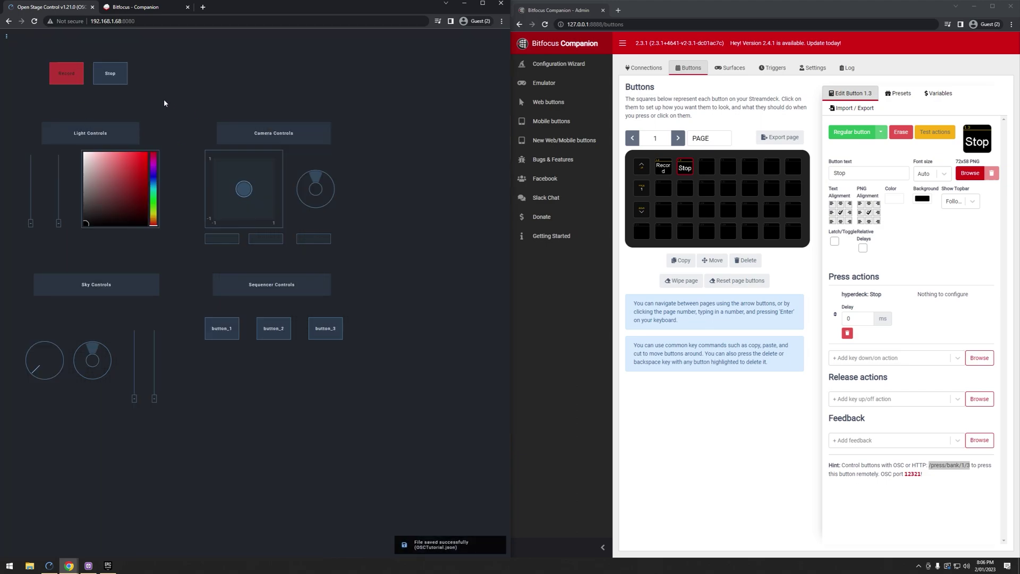
Reset the lit Record toggle with the Stop widget, and test starting and stopping HyperDeck recordings twice with both widgets.
click(121, 79)
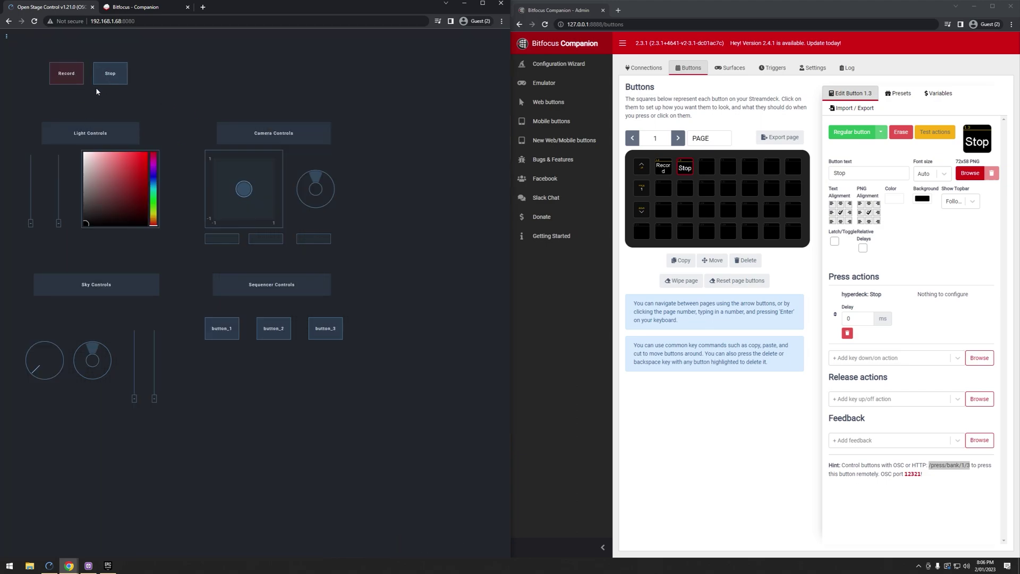
click(62, 82)
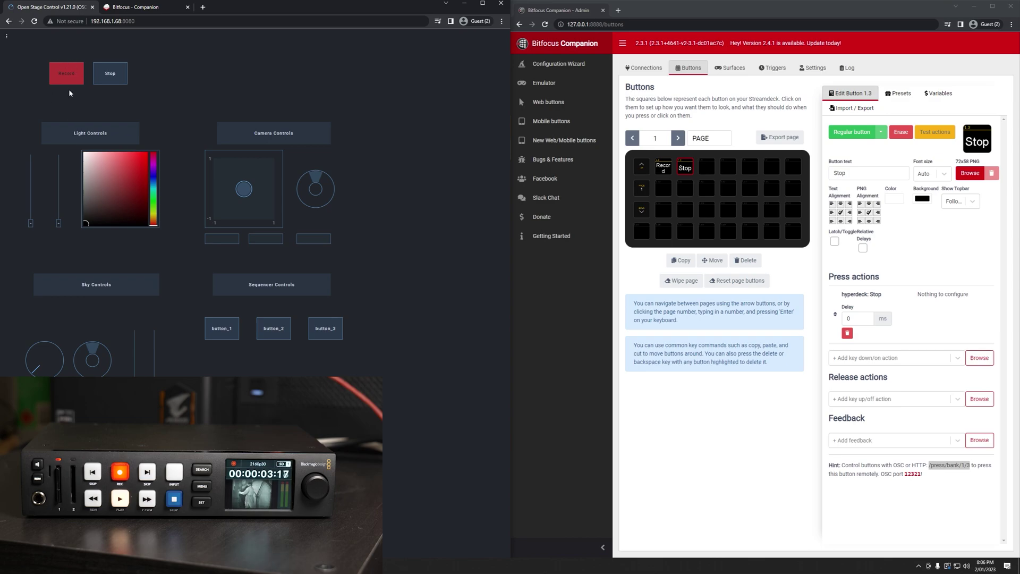
click(110, 74)
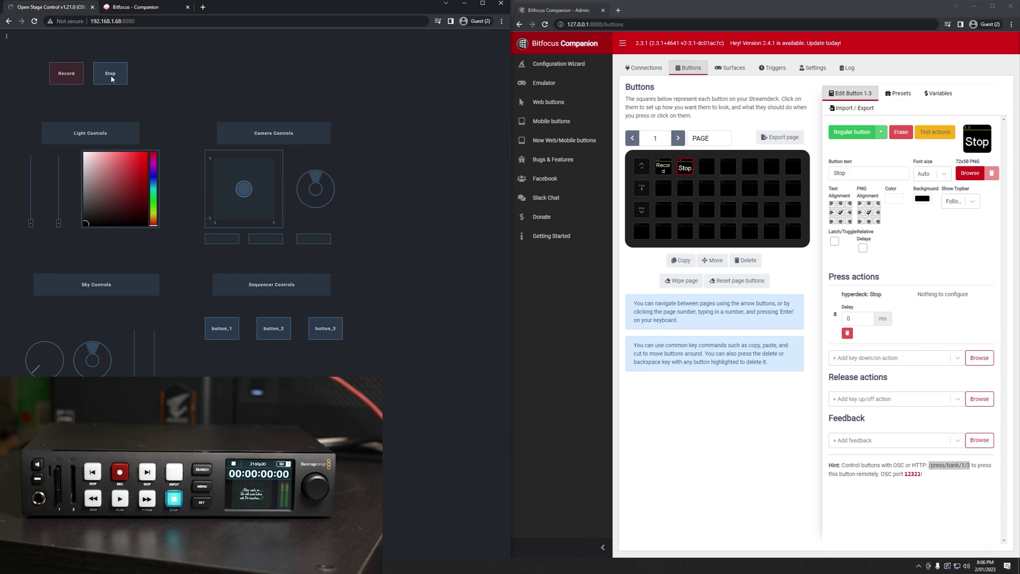
click(73, 72)
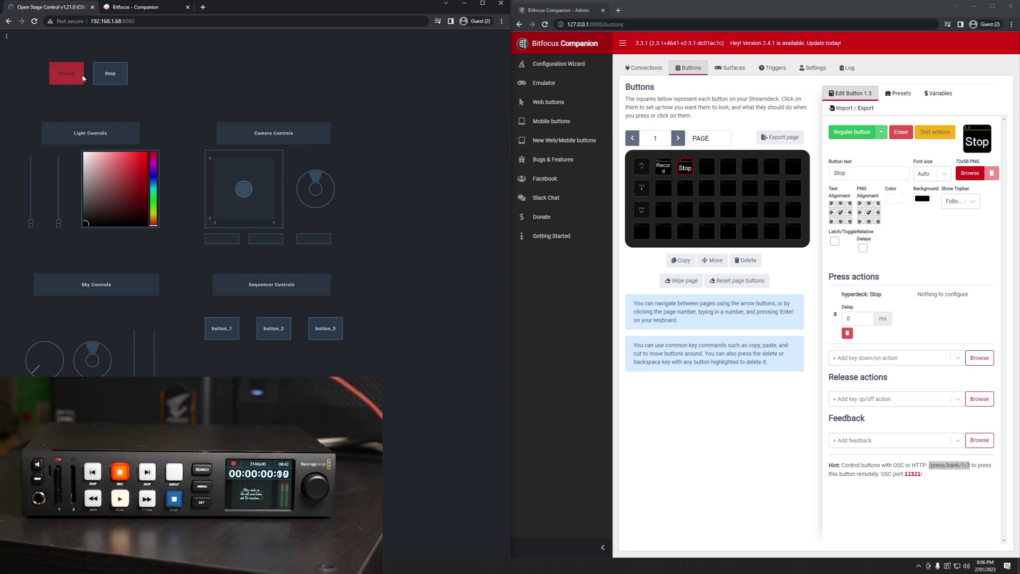
click(69, 74)
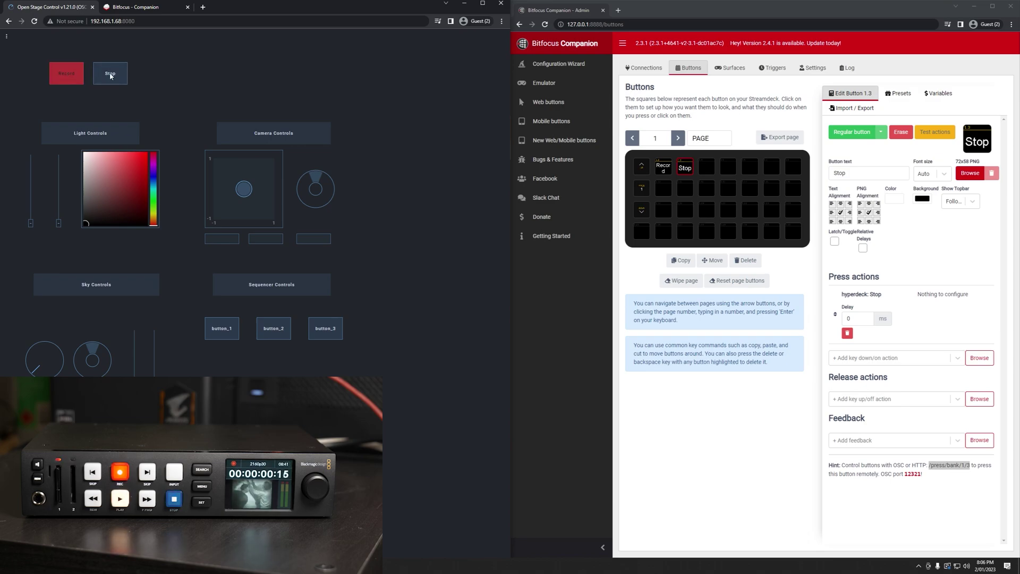
click(116, 75)
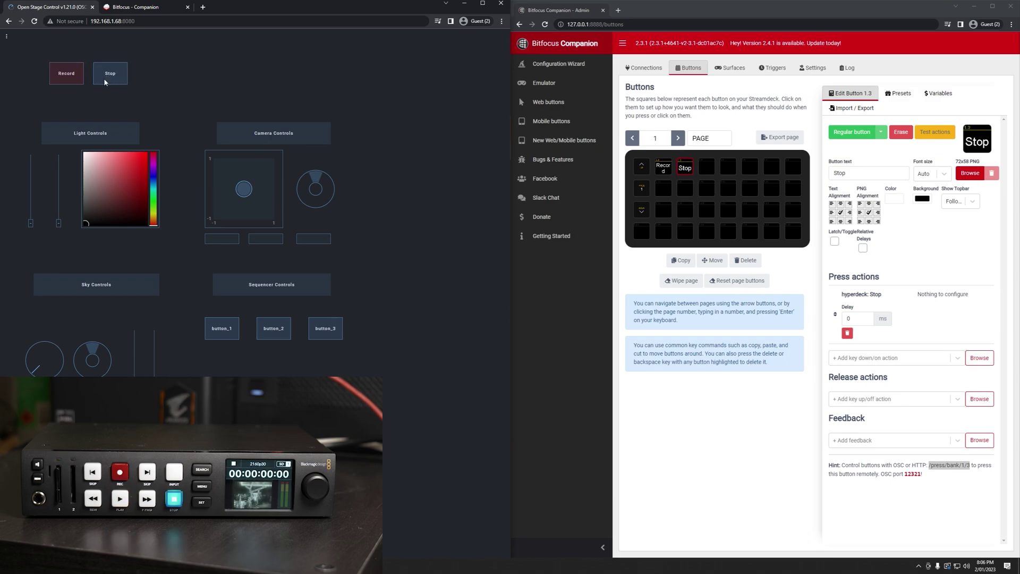